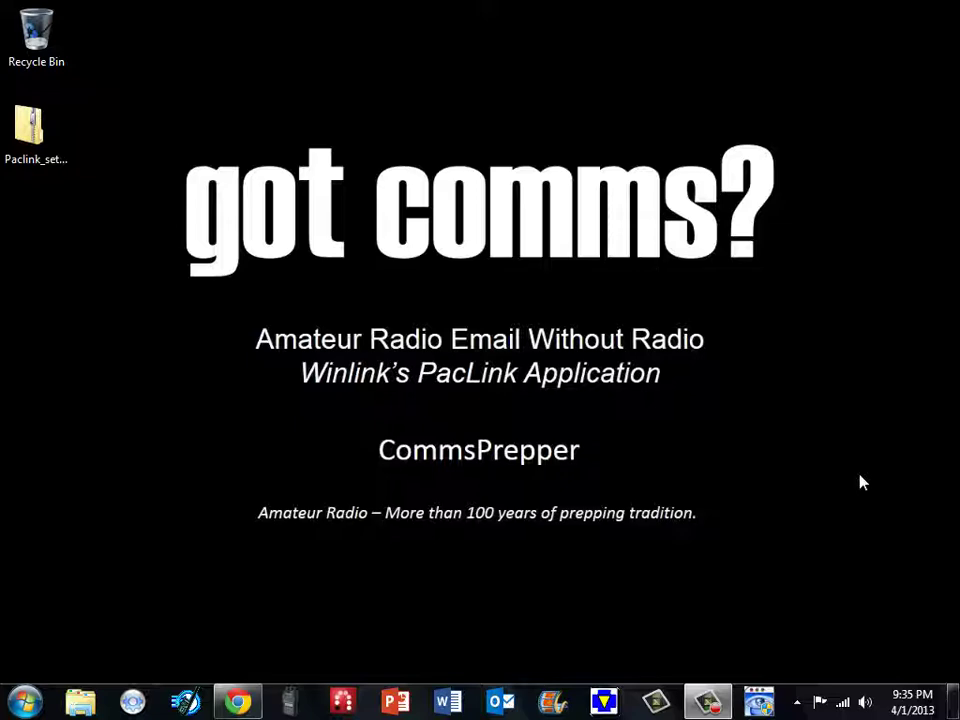
left_click(238, 701)
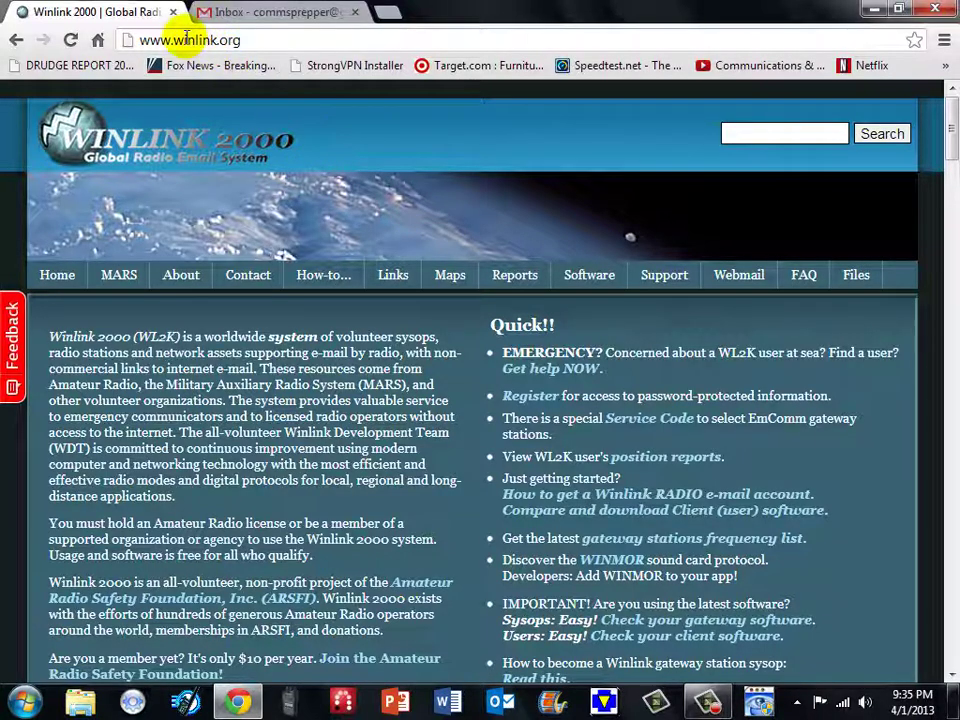
- Go to Software > User Software and scroll down to the Paclink section
mouse_move(588, 287)
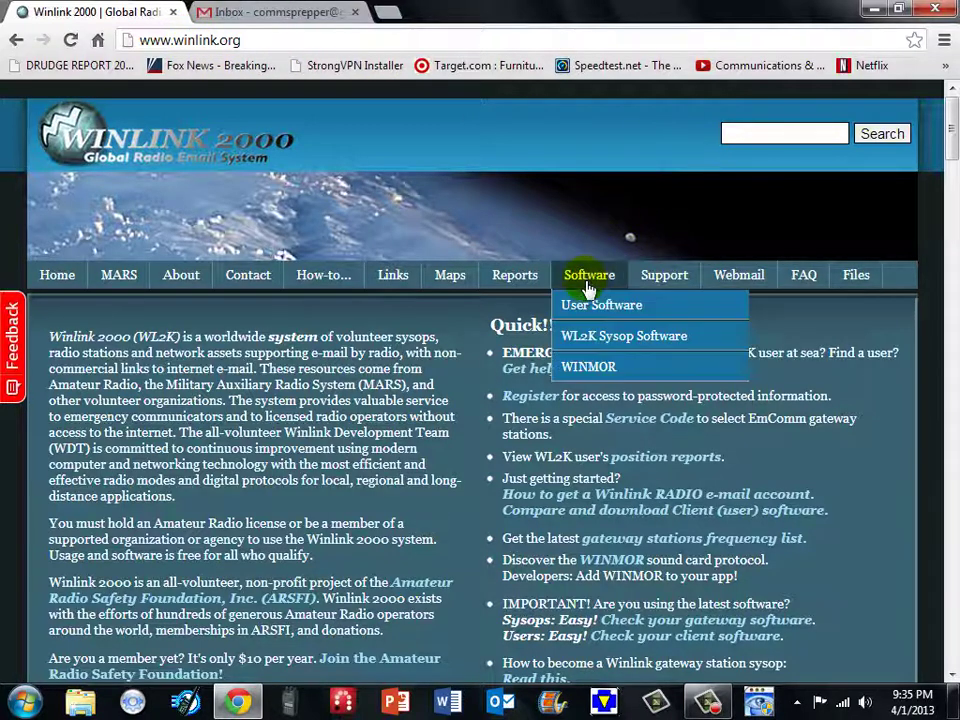
left_click(586, 306)
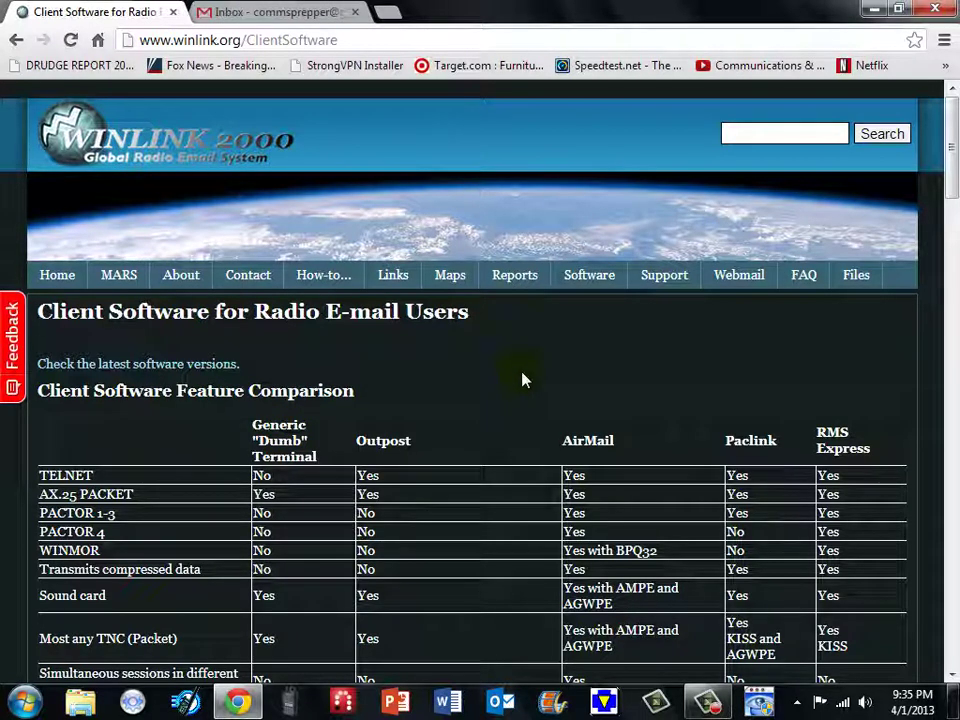
scroll(522, 379, "down", 1)
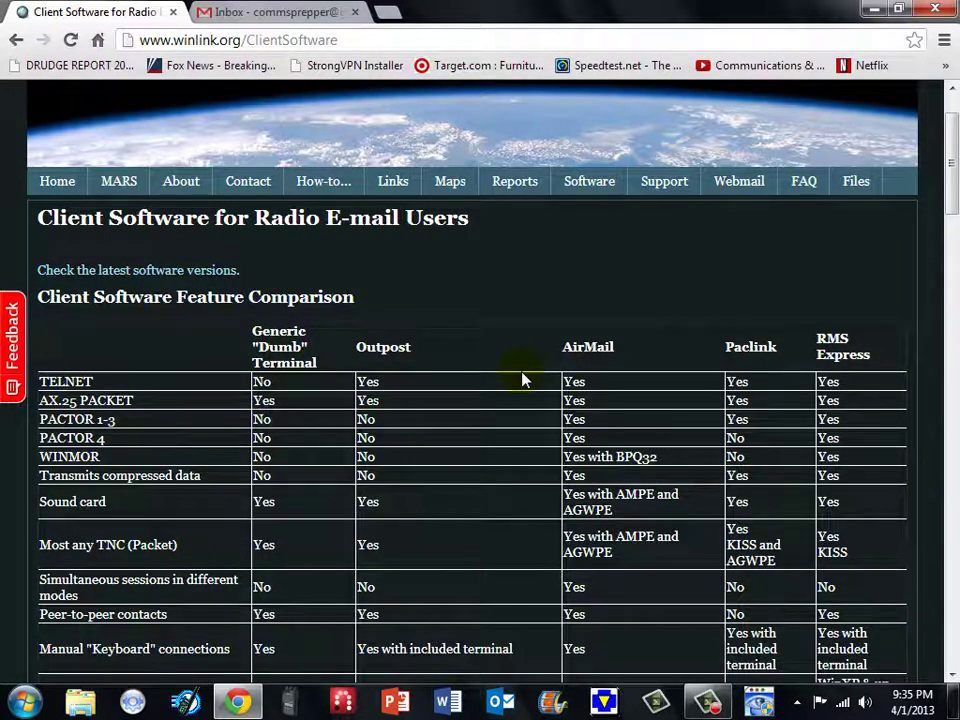
scroll(521, 379, "down", 8)
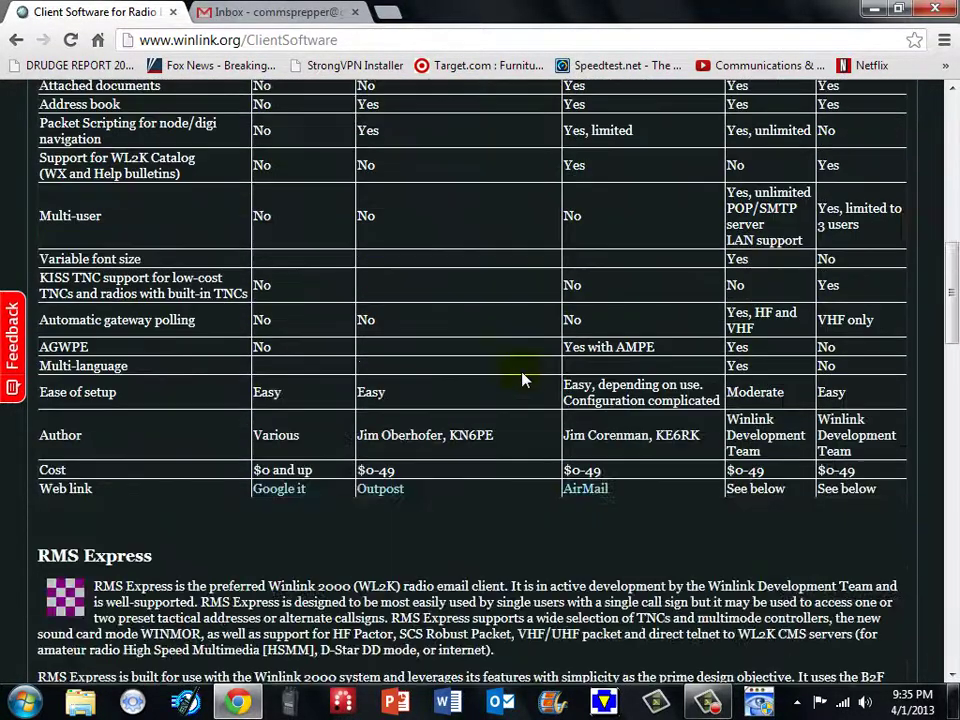
scroll(521, 379, "down", 8)
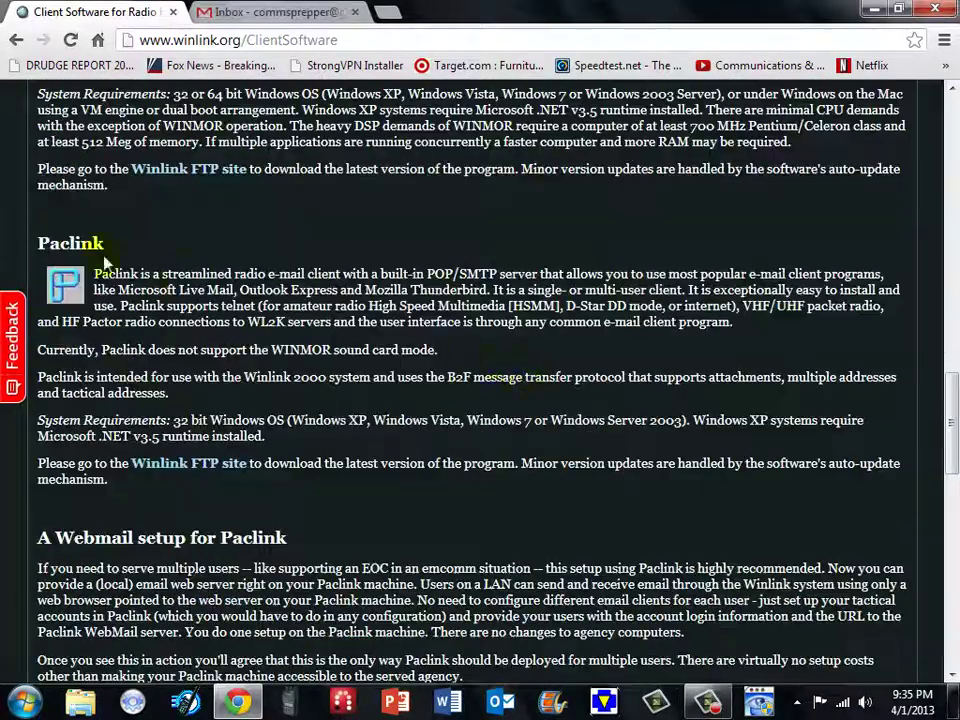
- Browse the User Programs folder on the Winlink FTP site, then close that tab
left_click(193, 468)
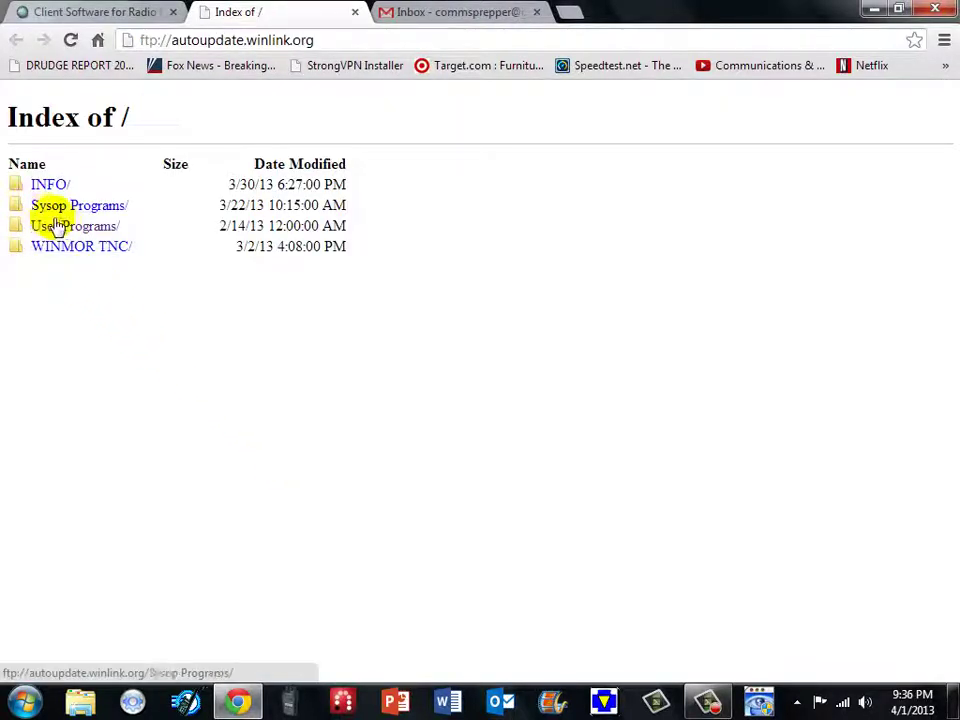
left_click(67, 228)
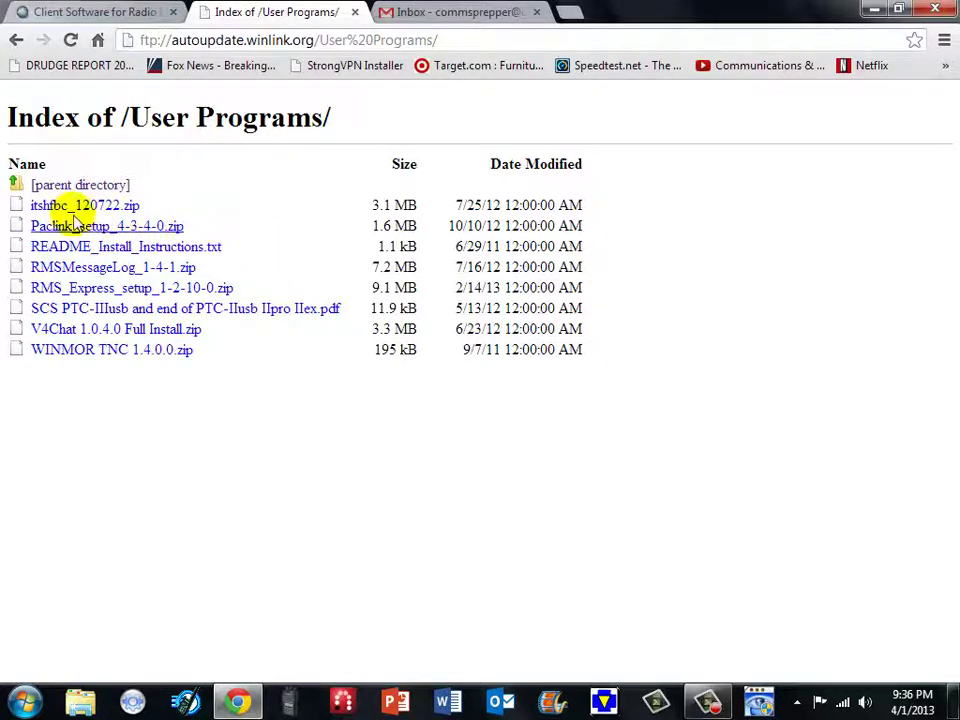
left_click(355, 13)
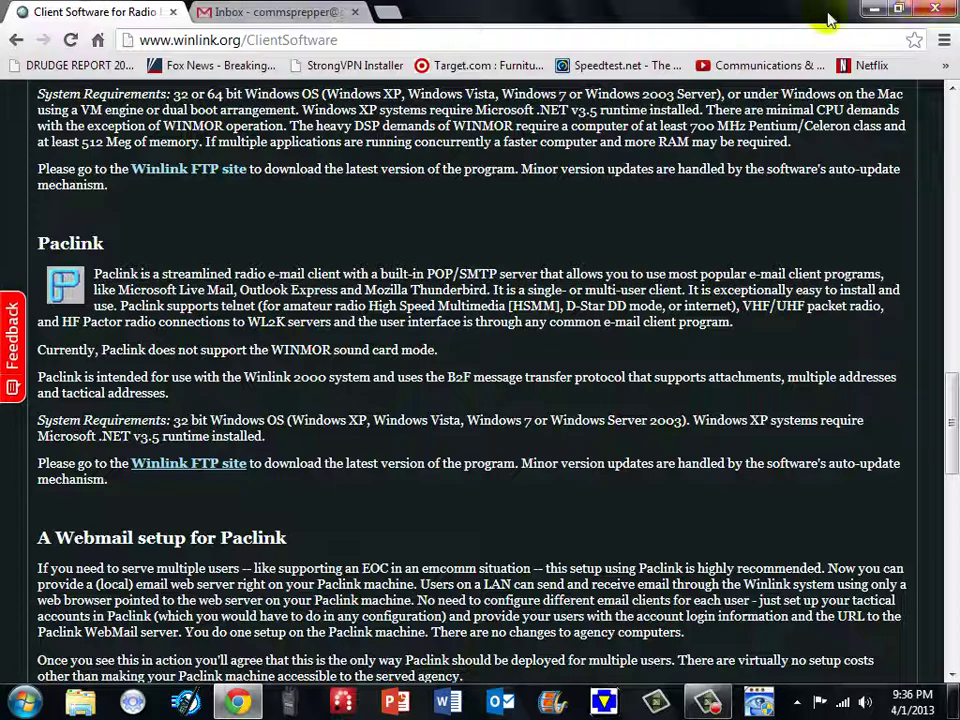
- Open Paclink_setup_4-3-4-0.zip and run Paclink Setup.msi despite the unverified-publisher warning
left_click(872, 9)
double_click(55, 145)
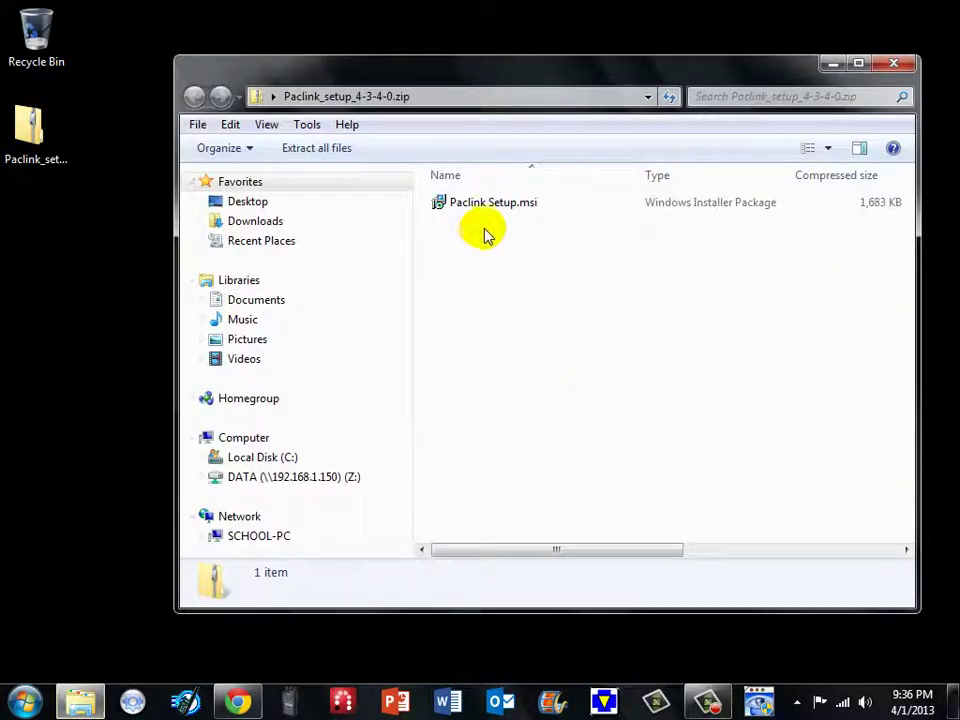
left_click(475, 212)
double_click(475, 210)
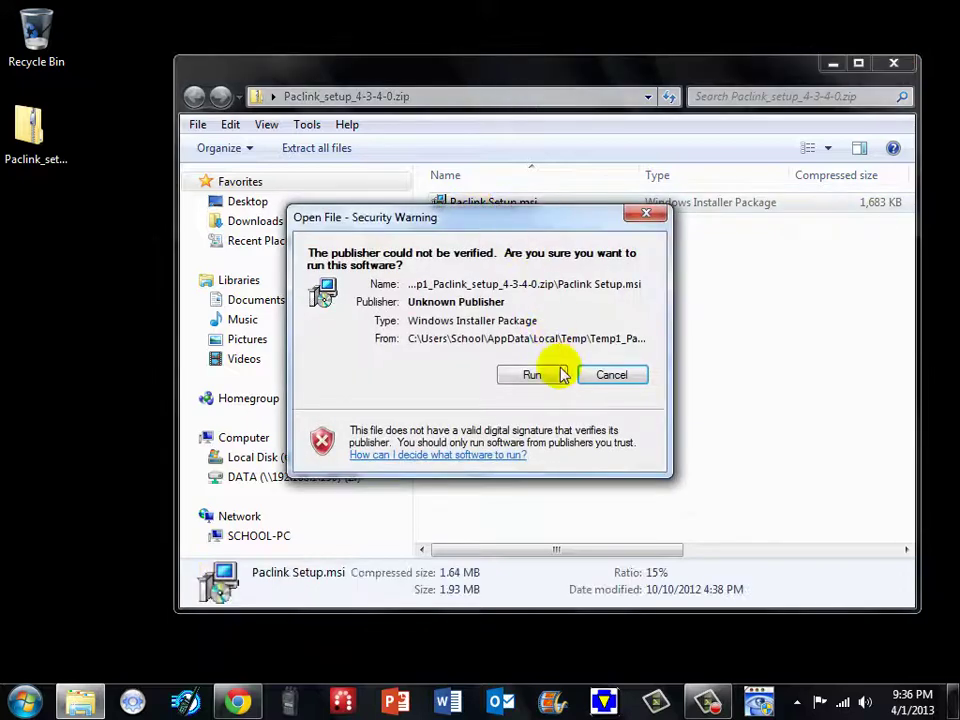
left_click(523, 375)
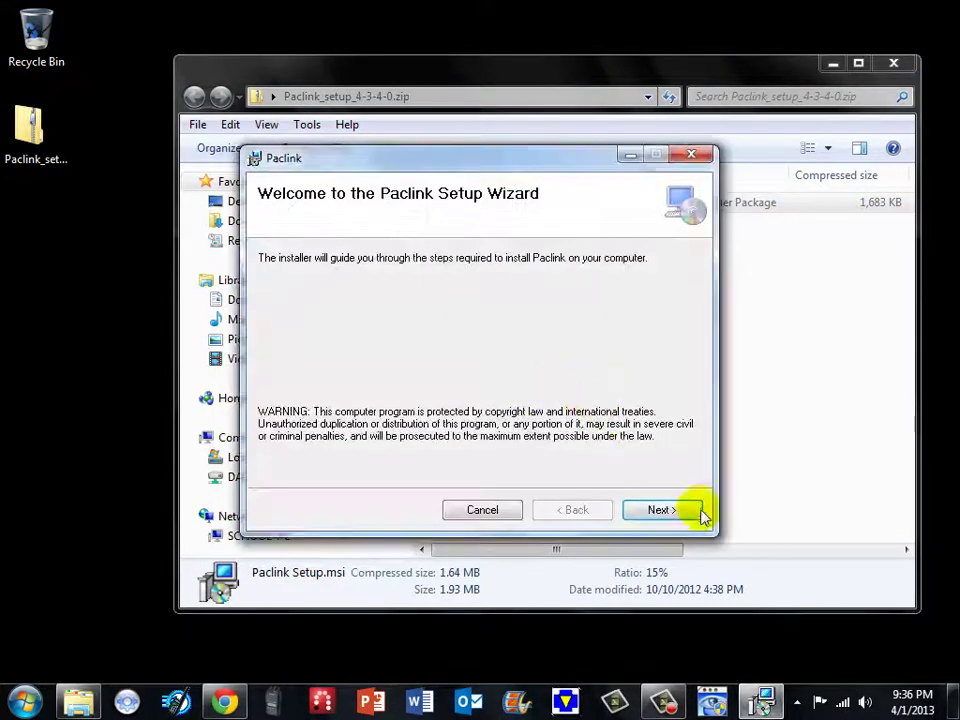
- Complete the Paclink installer with the default installation folder, then close it
left_click(686, 516)
left_click(676, 512)
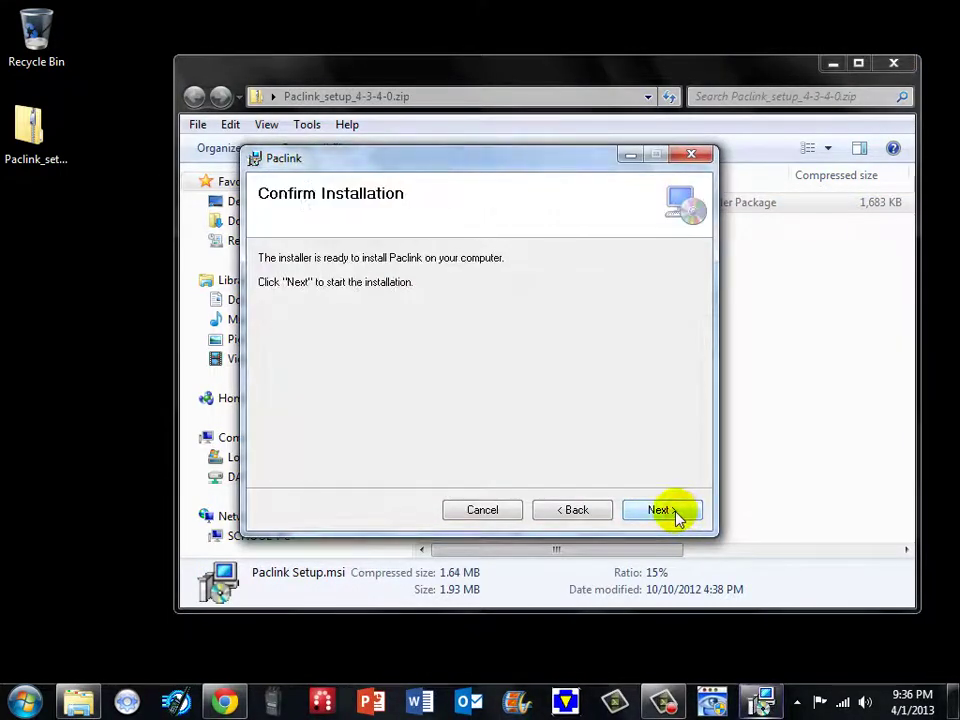
left_click(676, 512)
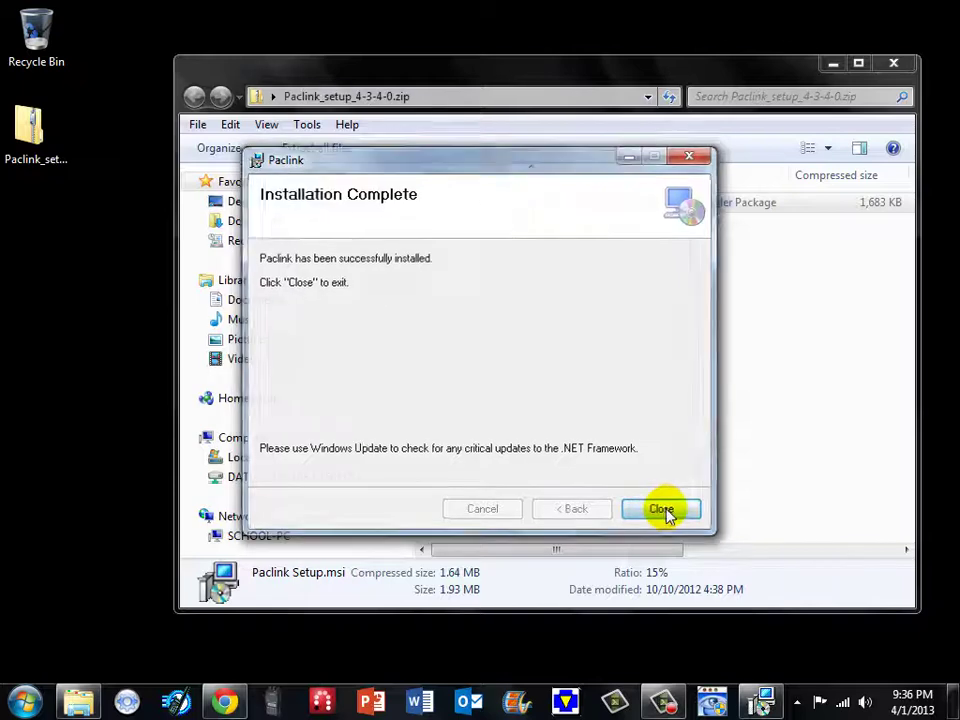
left_click(664, 511)
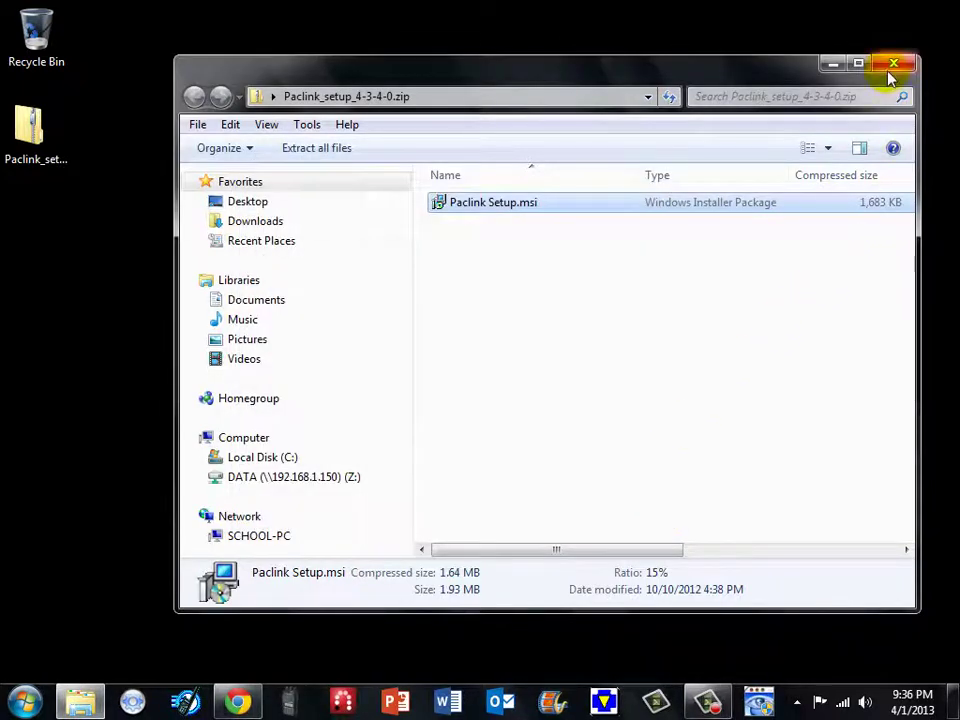
- Close the zip window and browse to the C:\Paclink\Bin folder in Explorer
left_click(891, 62)
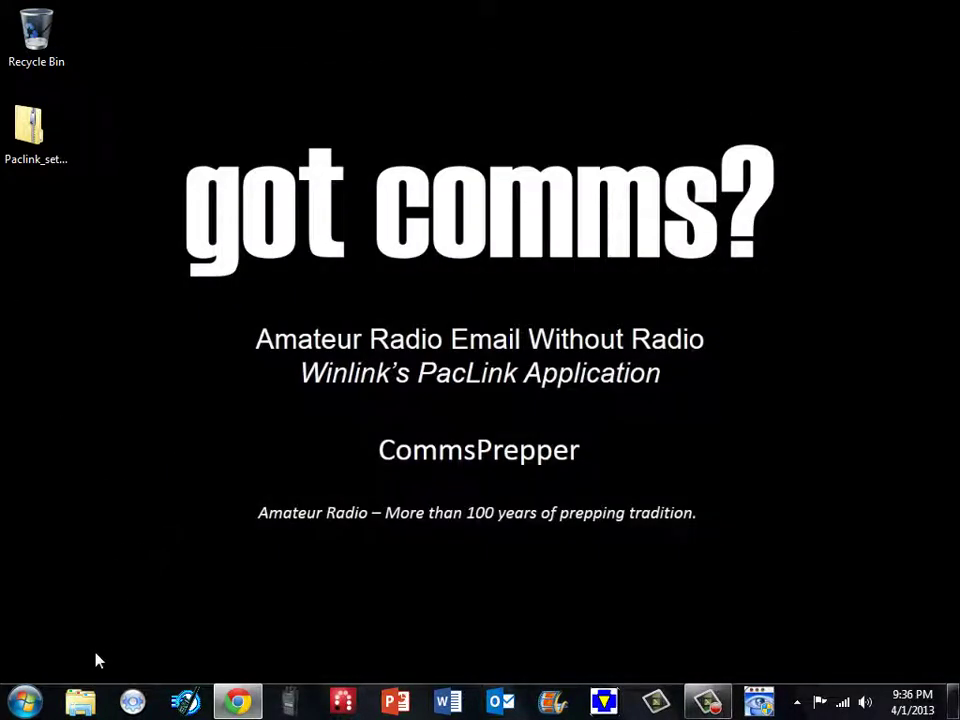
left_click(82, 703)
left_click(262, 457)
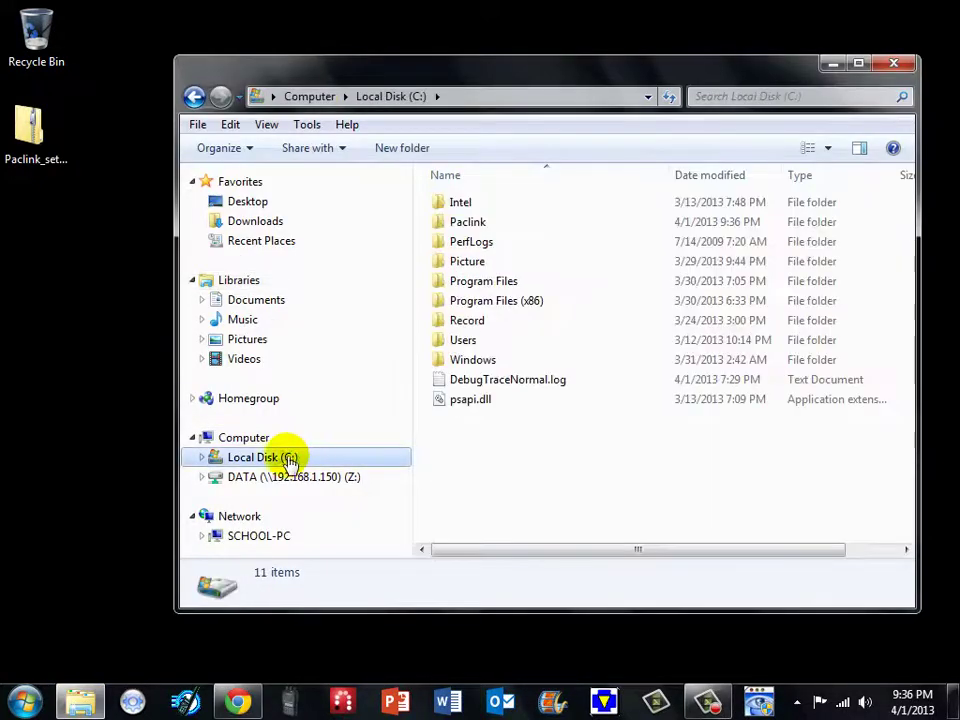
double_click(488, 221)
left_click(458, 208)
double_click(460, 208)
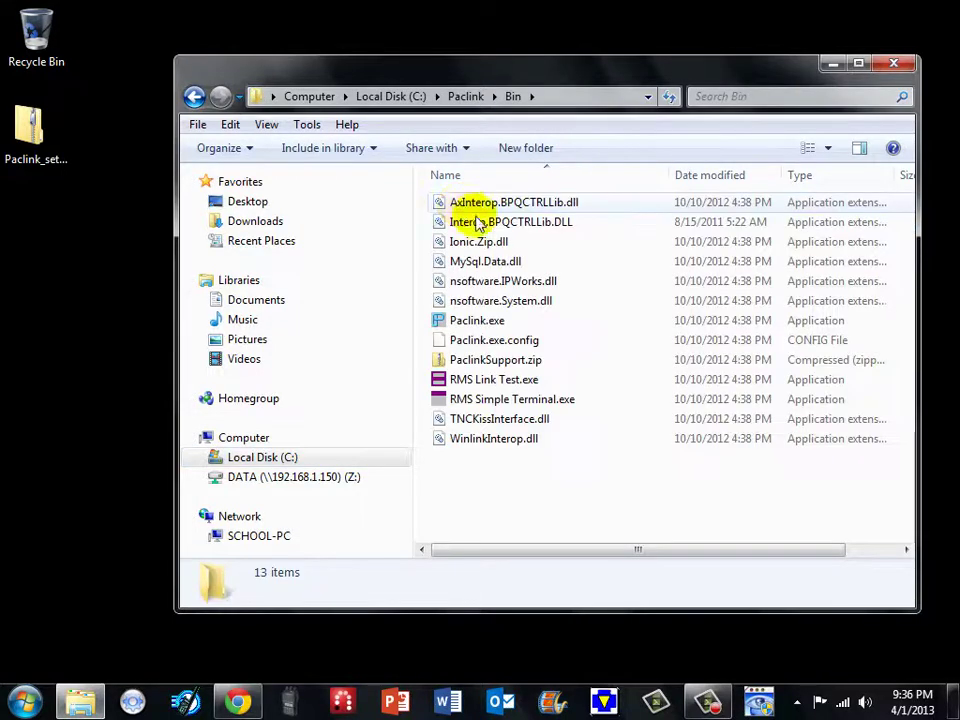
- Create a Paclink.exe shortcut on the desktop, then launch Paclink.exe
right_click(474, 326)
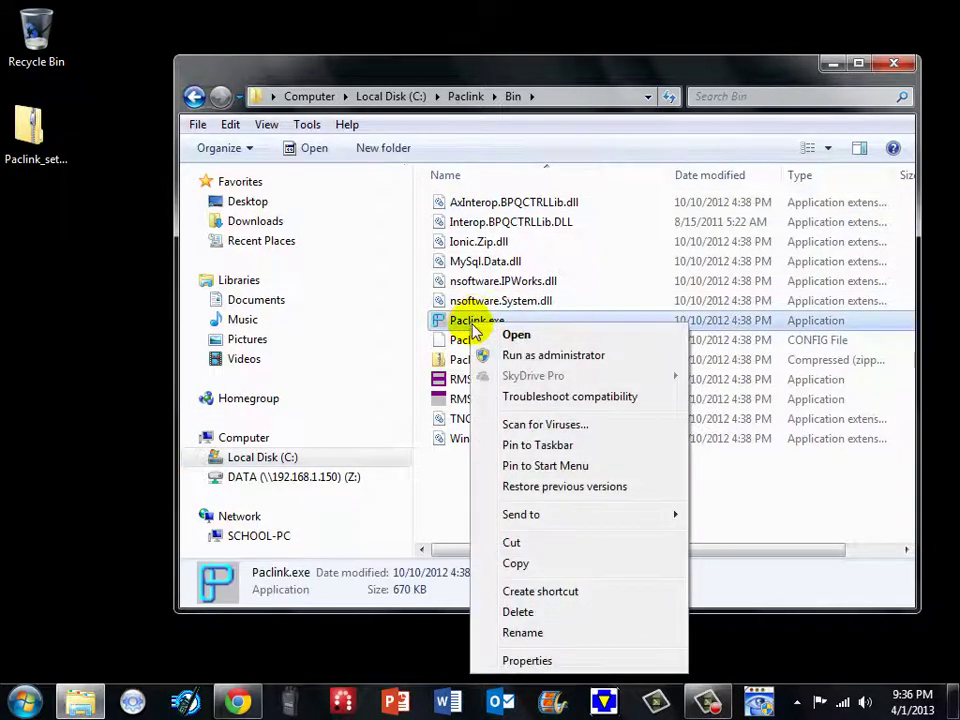
left_click(553, 588)
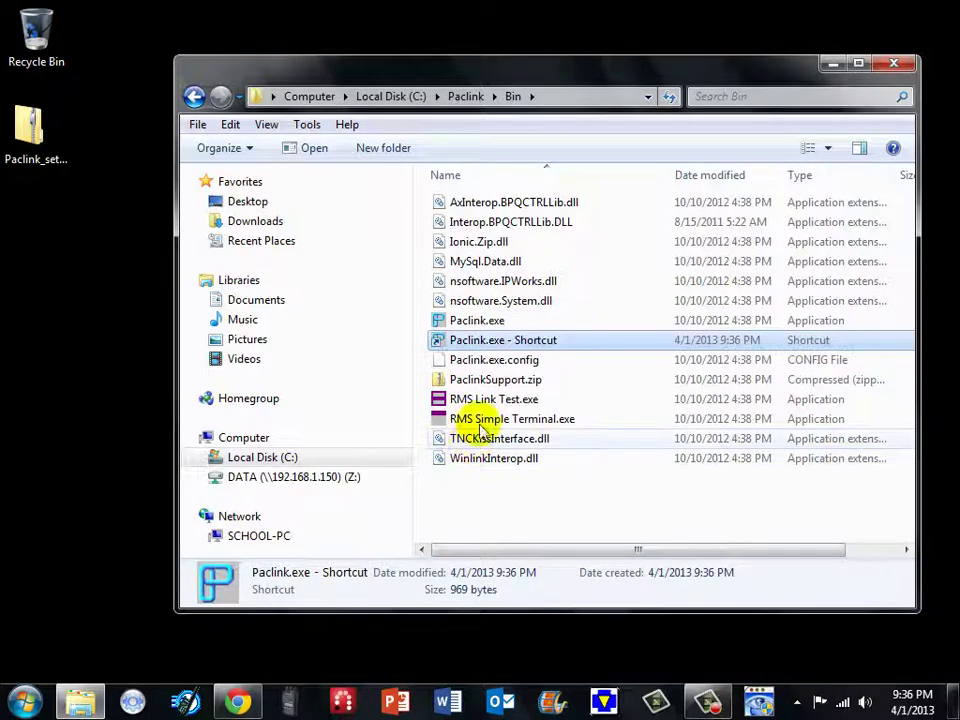
left_click_drag(126, 308, 34, 317)
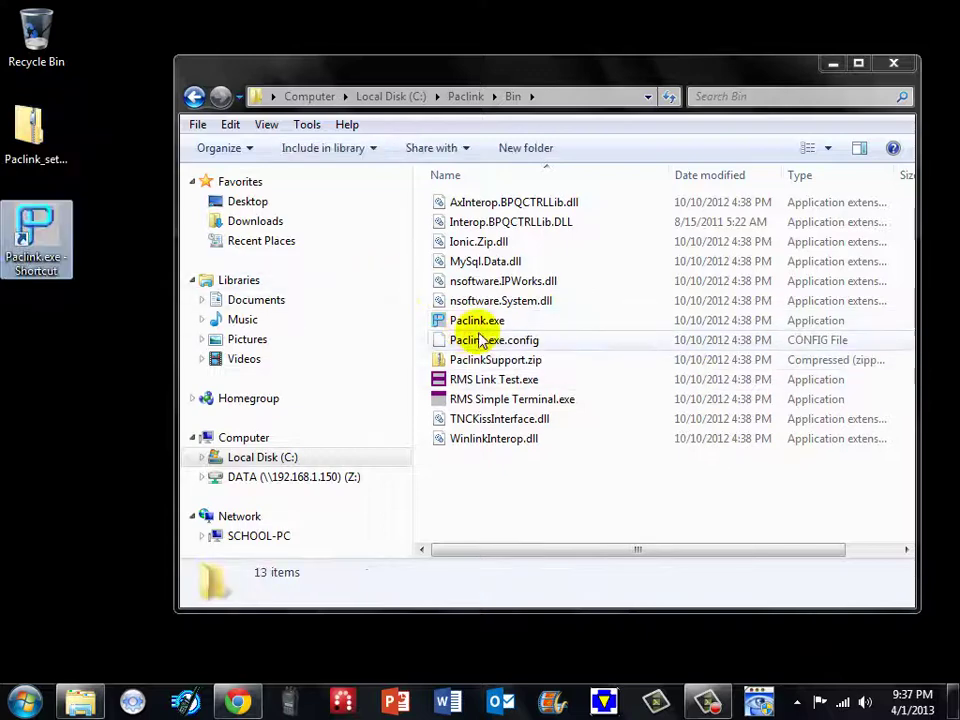
left_click(476, 320)
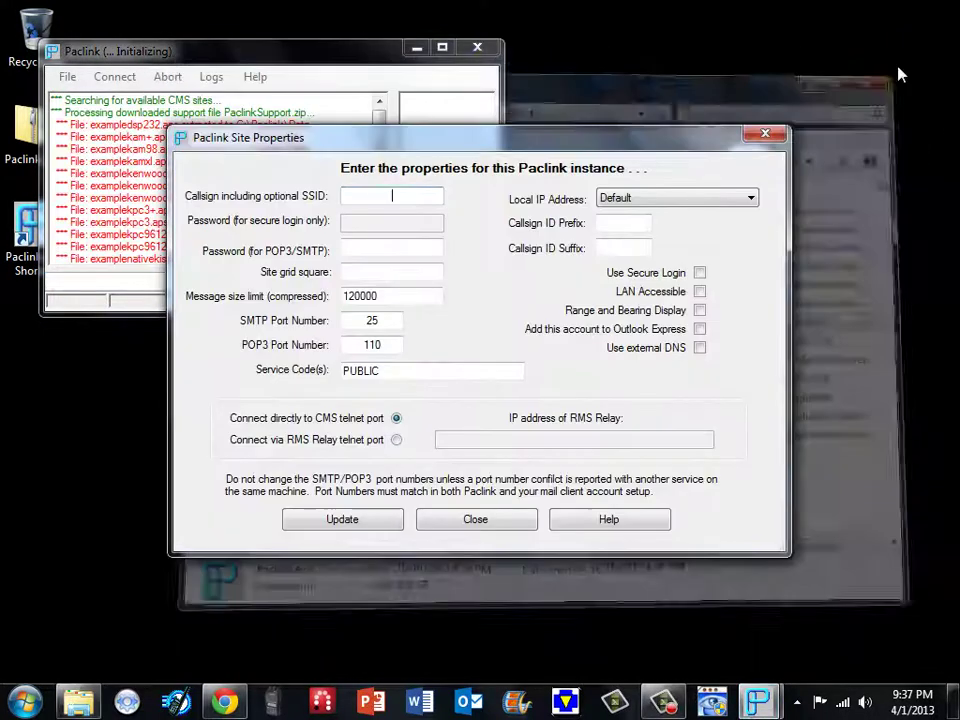
- Enter callsign R3CU, a POP3/SMTP password and grid square 000000 in Site Properties
left_click(893, 63)
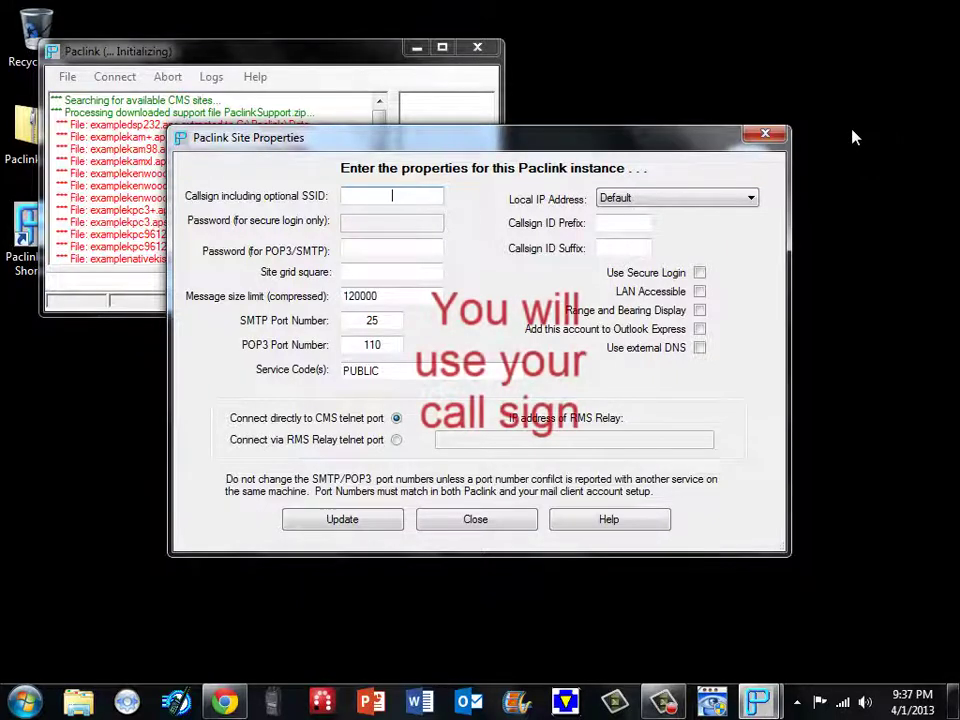
type("R3CU")
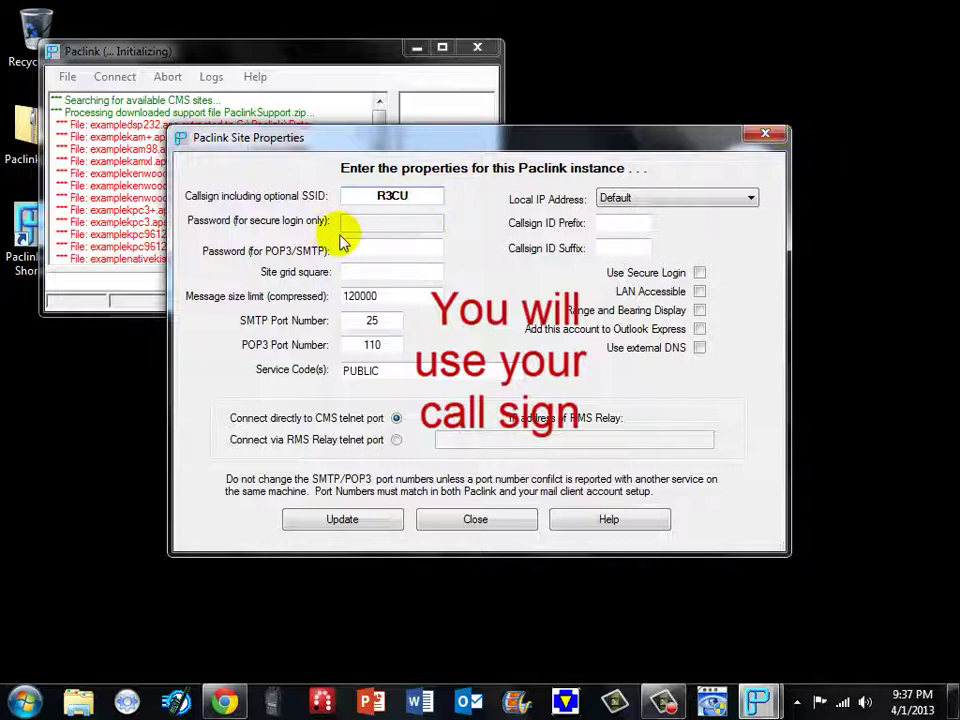
left_click(396, 251)
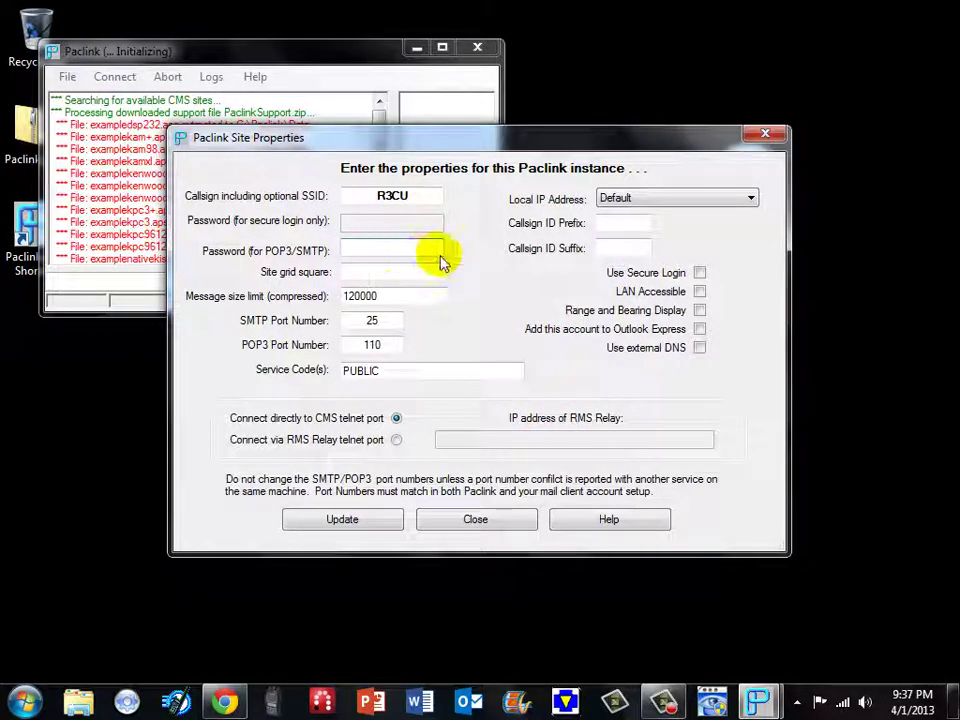
type("1234")
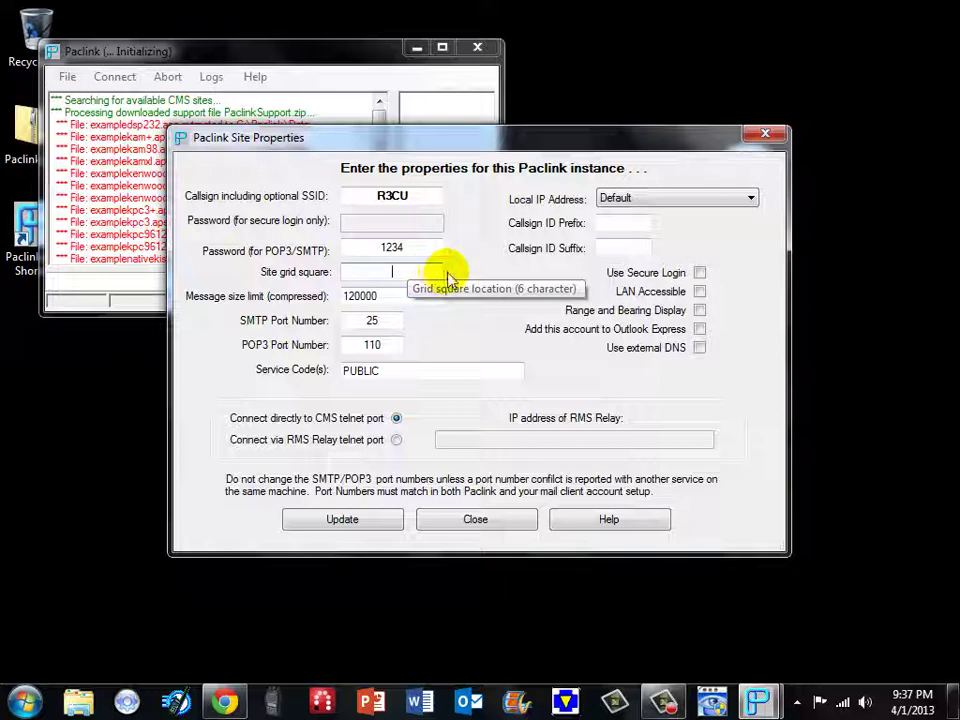
type("000000")
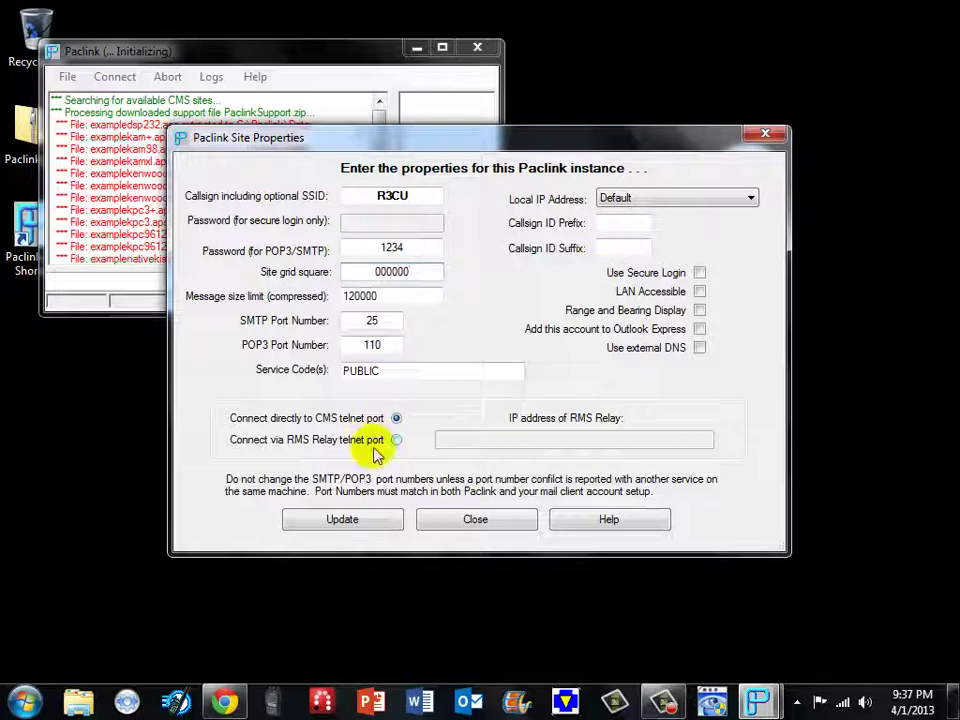
- Save the site properties, then widen the Paclink window and enlarge the right message pane
left_click(373, 521)
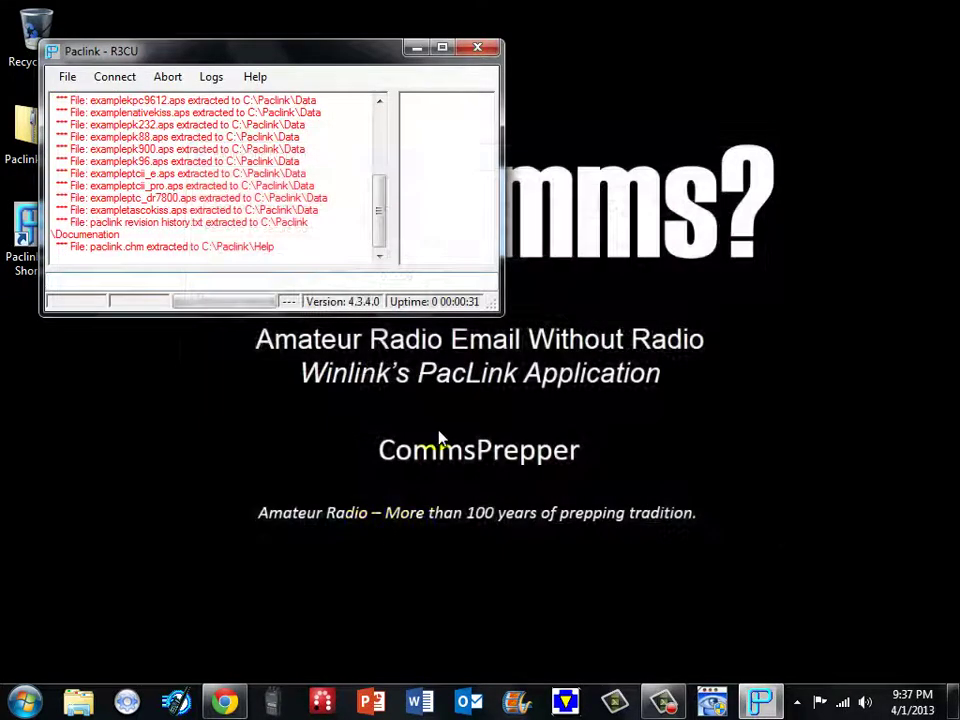
left_click_drag(502, 205, 703, 205)
left_click_drag(545, 208, 420, 219)
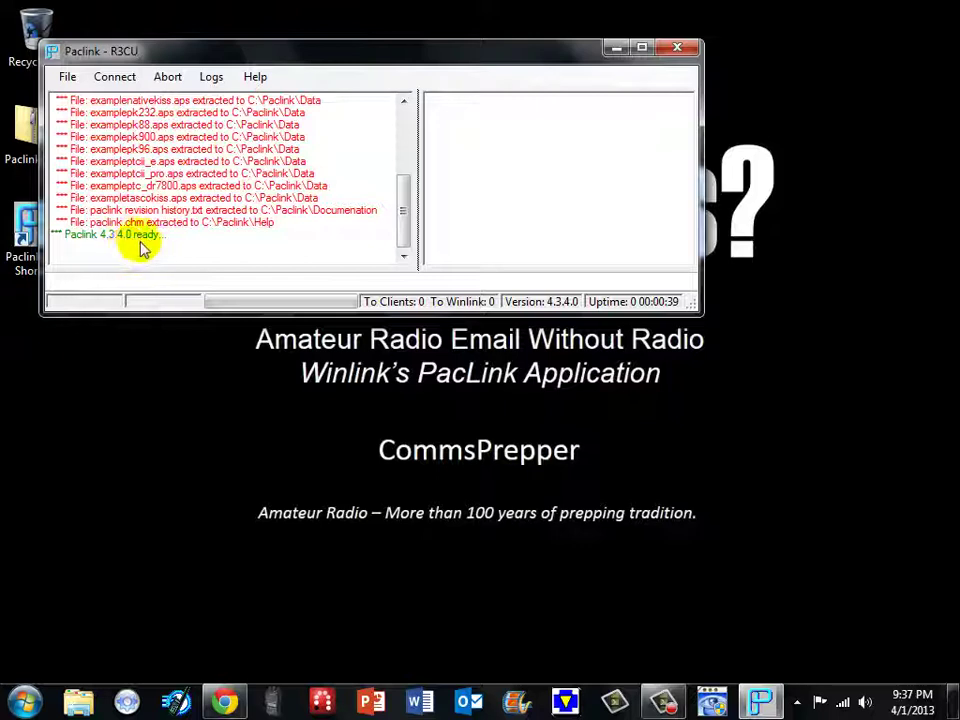
- Check which channels are listed under Connect > Connect to
left_click(118, 79)
mouse_move(172, 120)
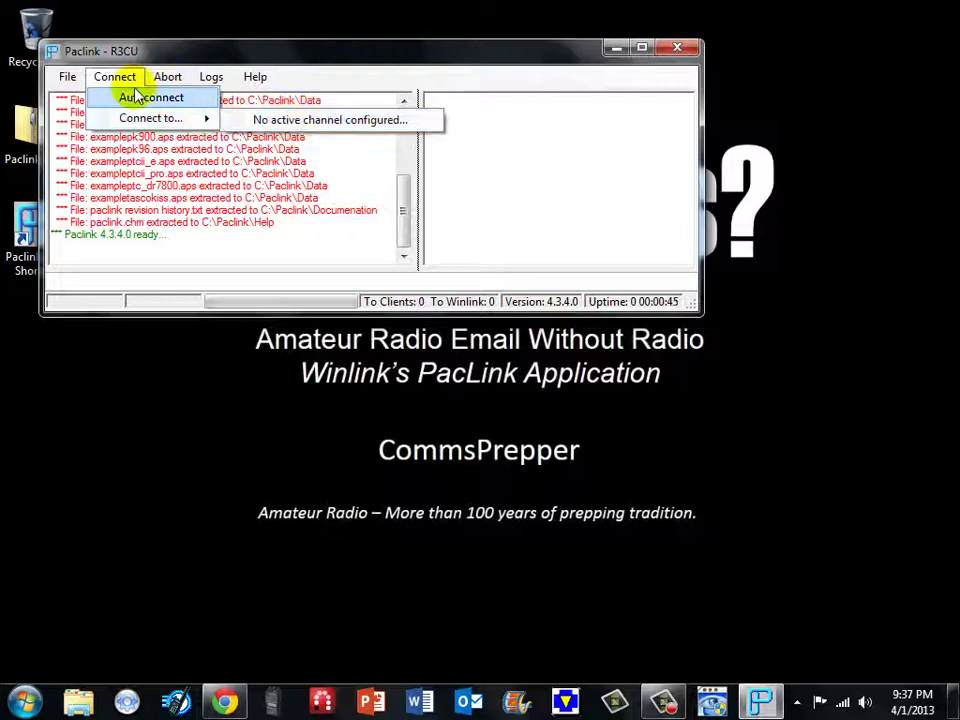
mouse_move(80, 81)
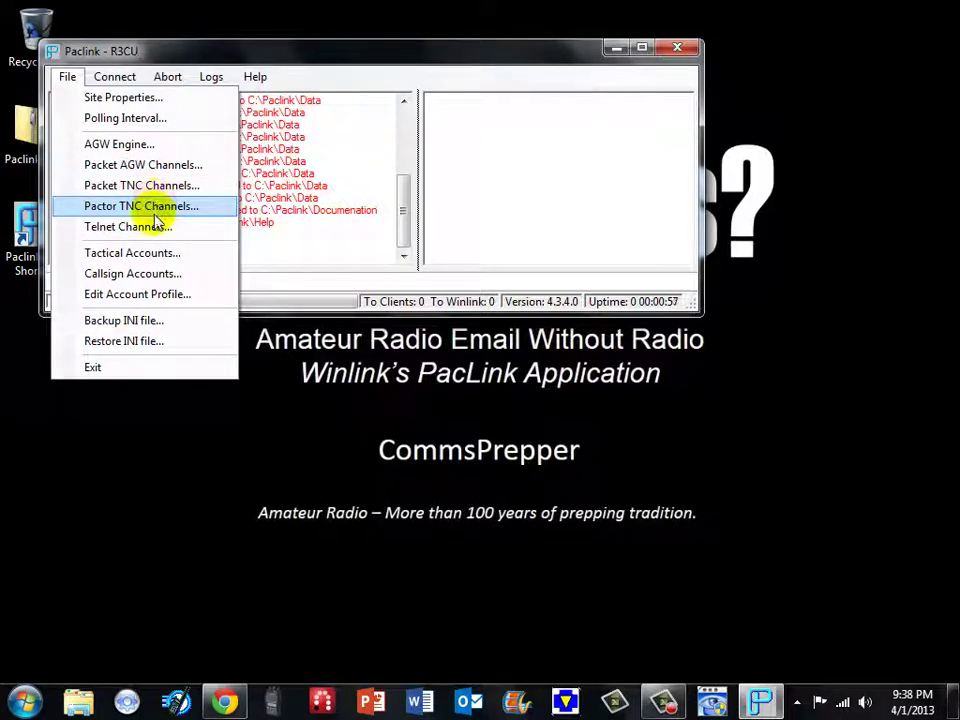
- Add a new telnet channel named 'internet'
left_click(155, 228)
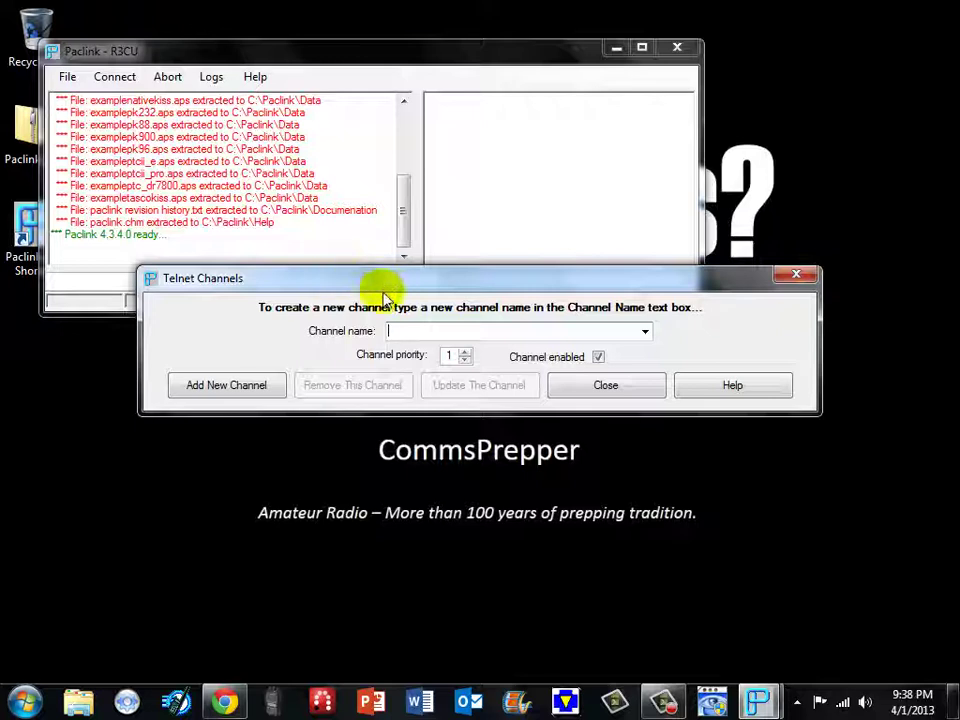
type("in")
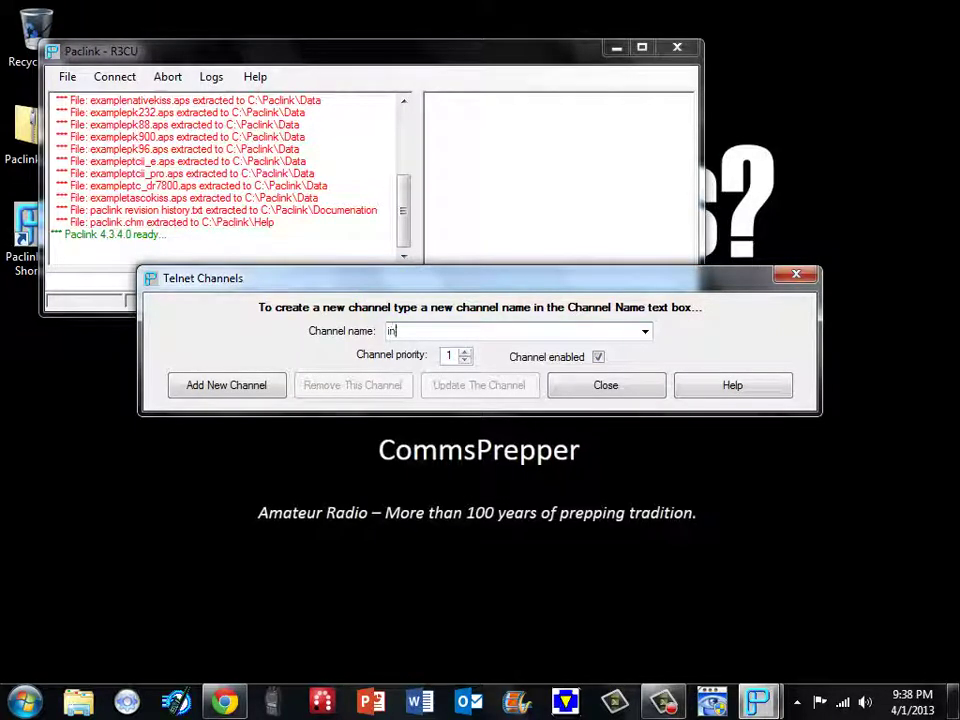
type("tern")
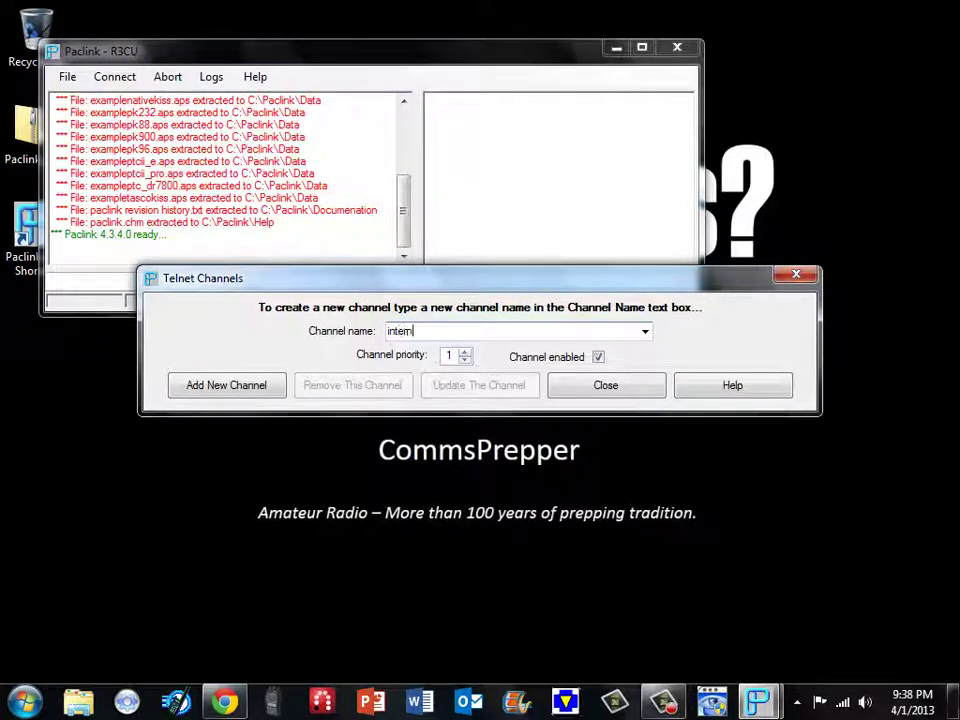
type("et")
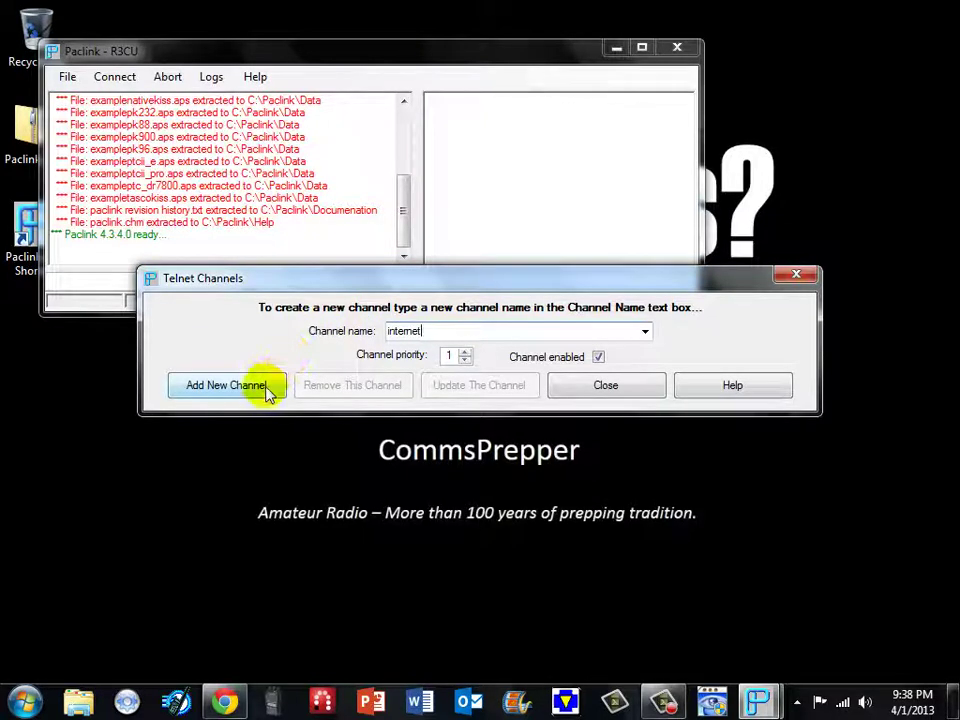
left_click(262, 386)
left_click(270, 306)
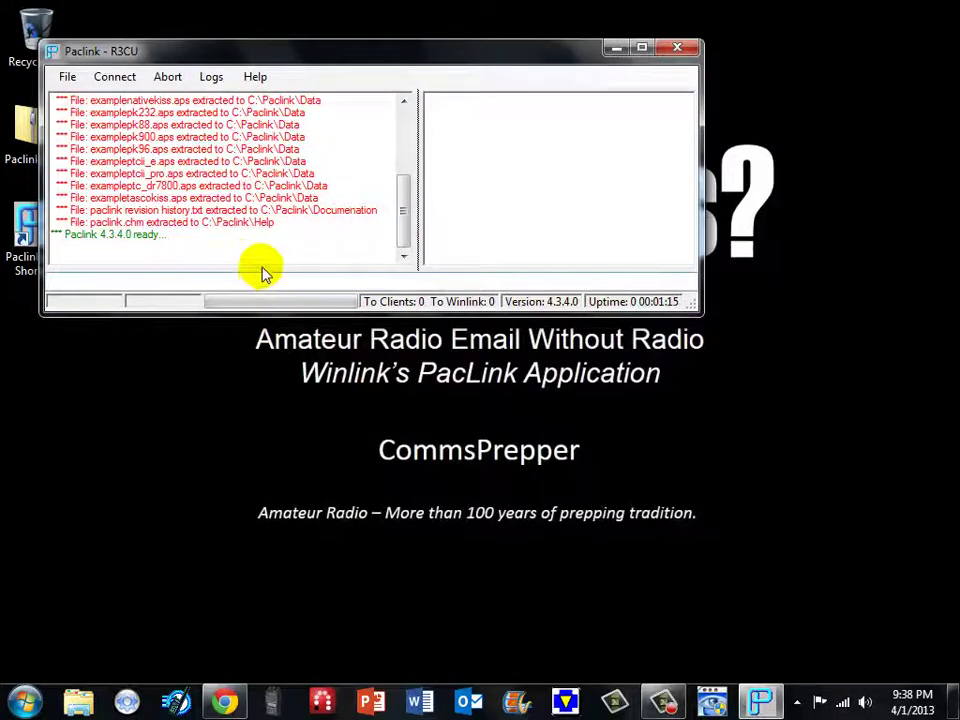
- Connect to Winlink via Connect > Connect to > internet
left_click(126, 77)
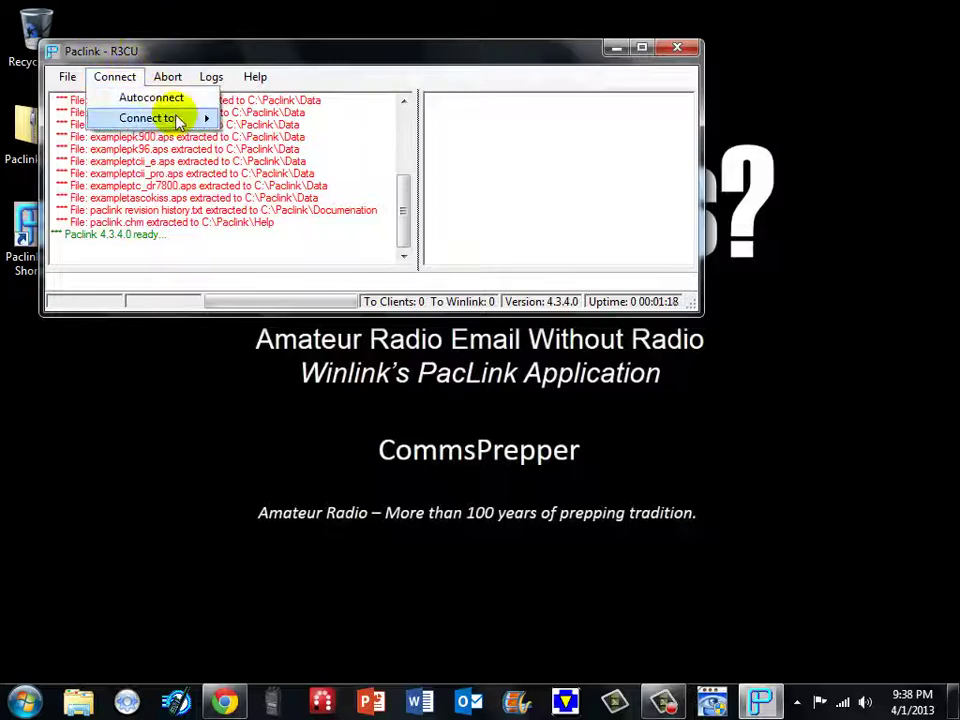
mouse_move(176, 119)
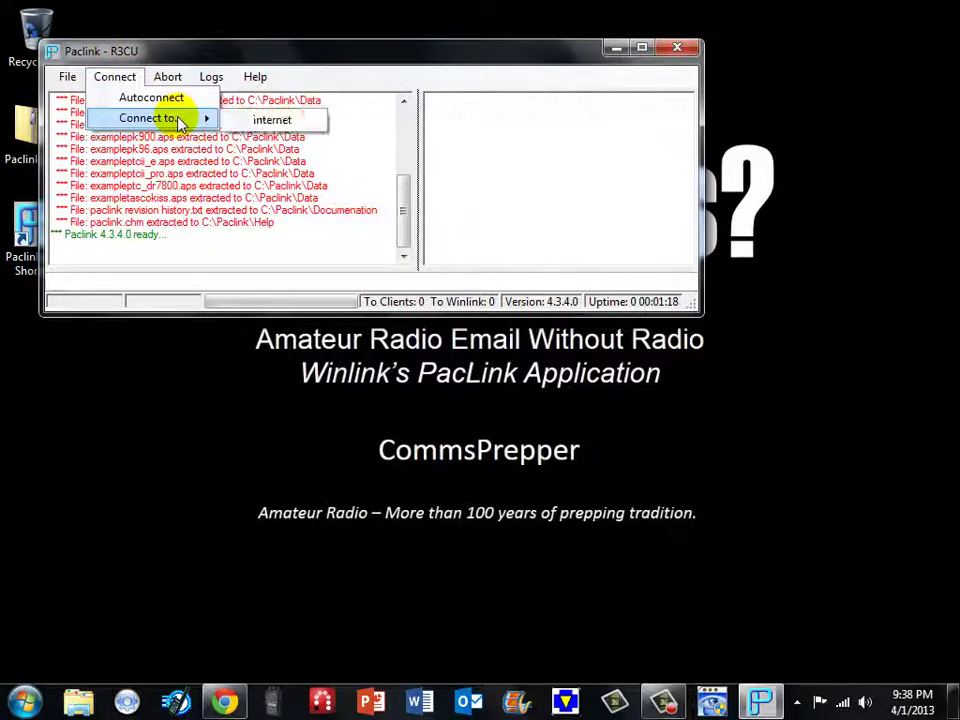
left_click(294, 124)
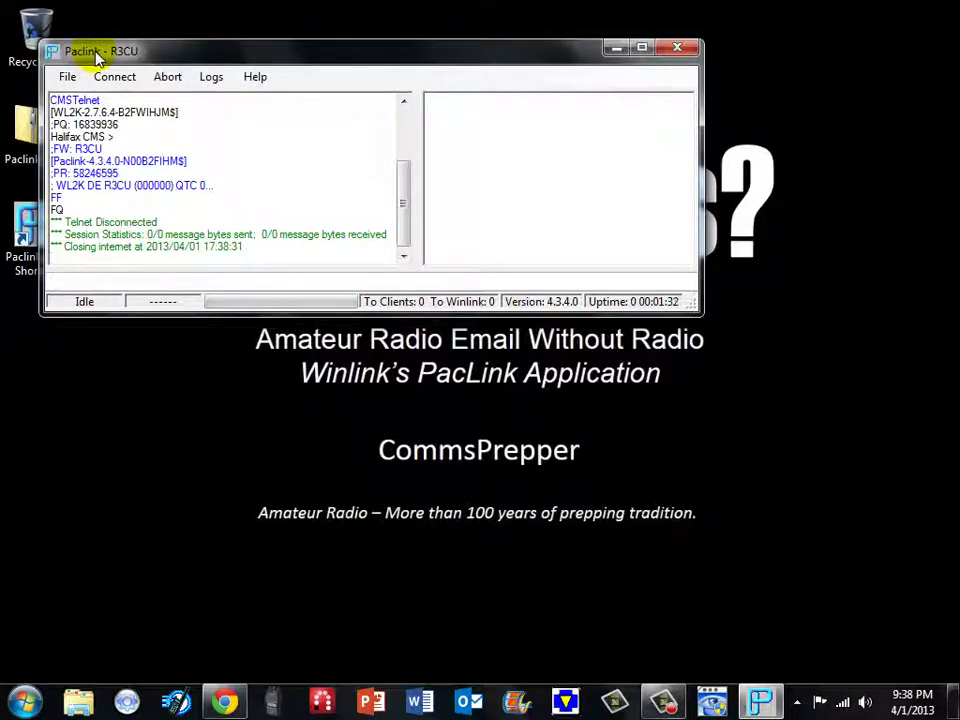
- Change polling from 60 to 15 minutes and send pending messages automatically without waiting
left_click(68, 77)
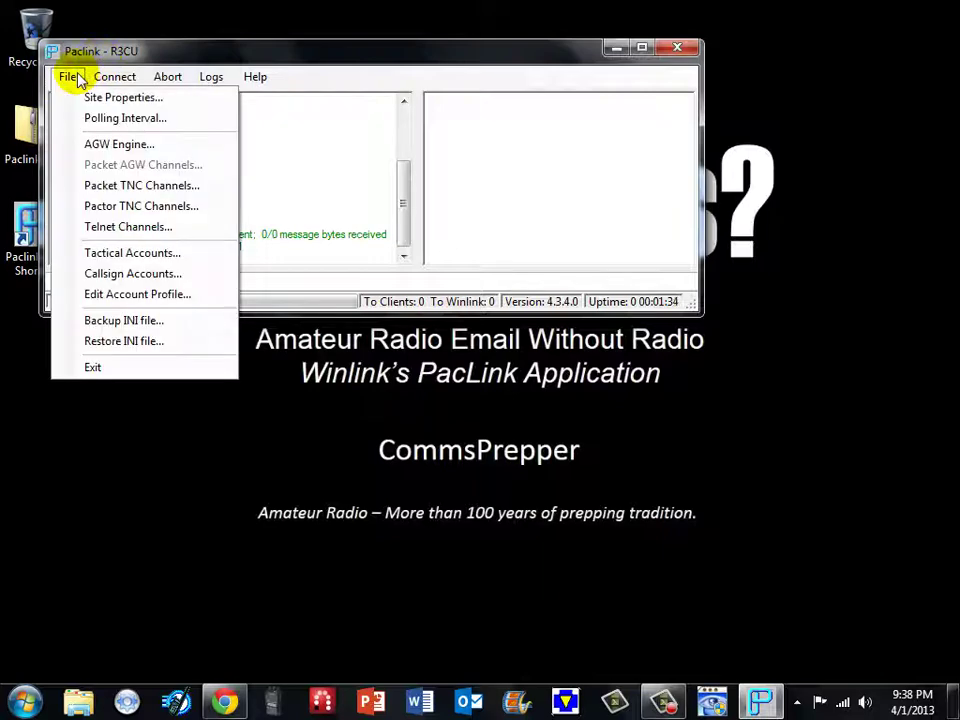
left_click(104, 119)
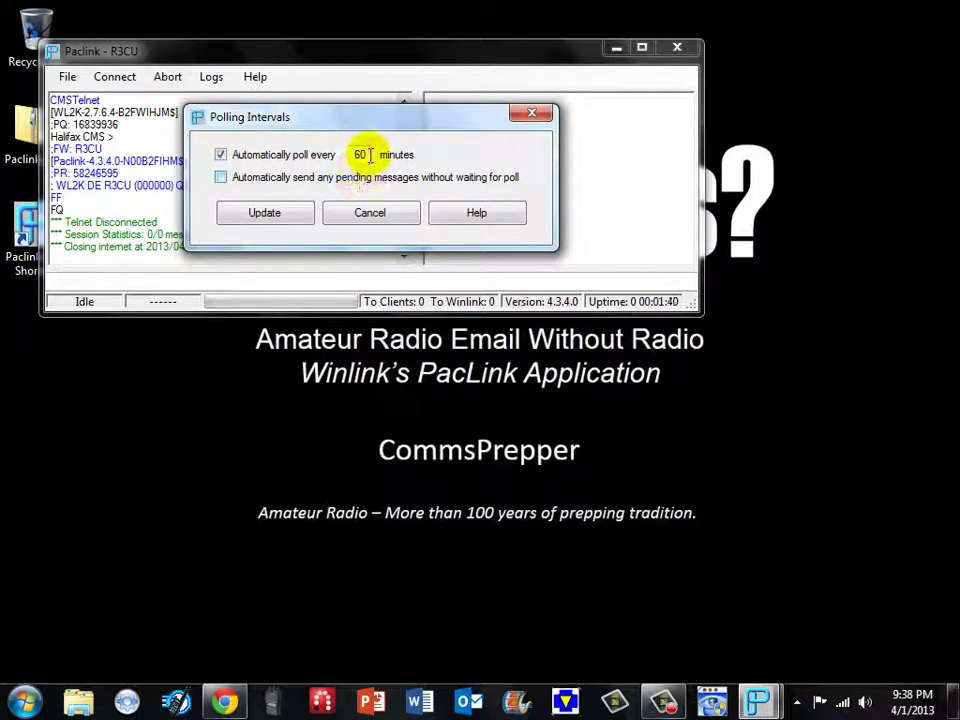
left_click_drag(355, 155, 390, 168)
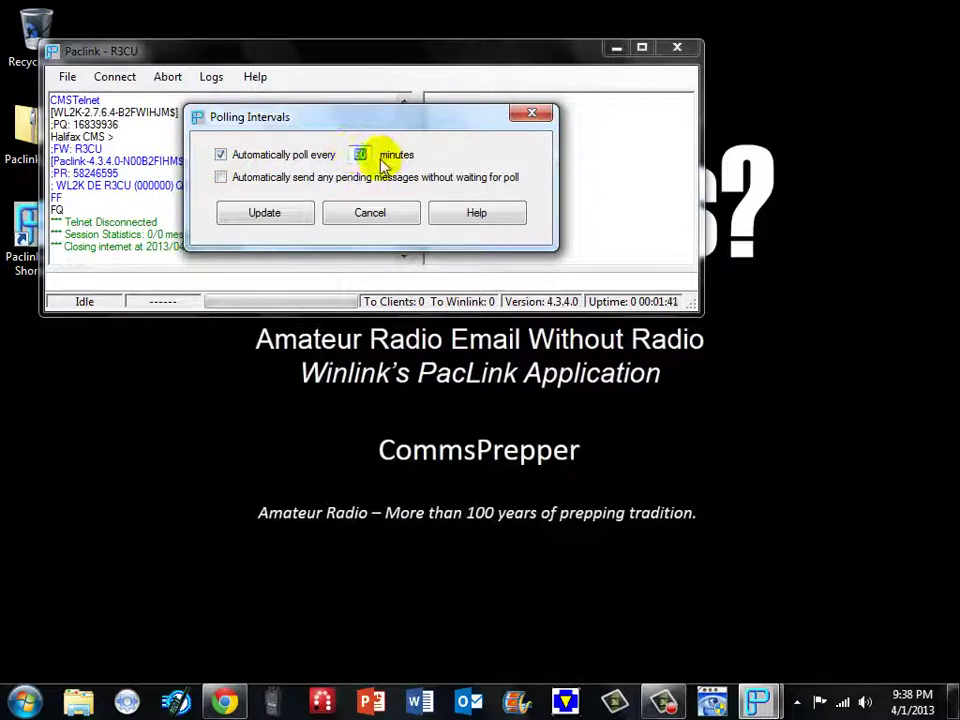
type("15")
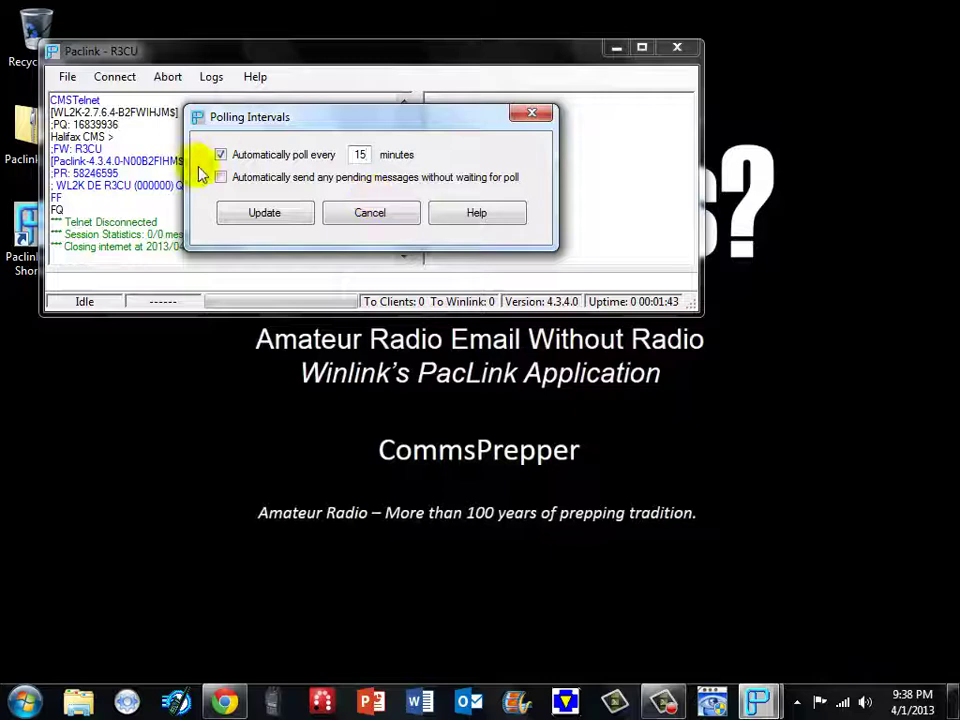
left_click(221, 180)
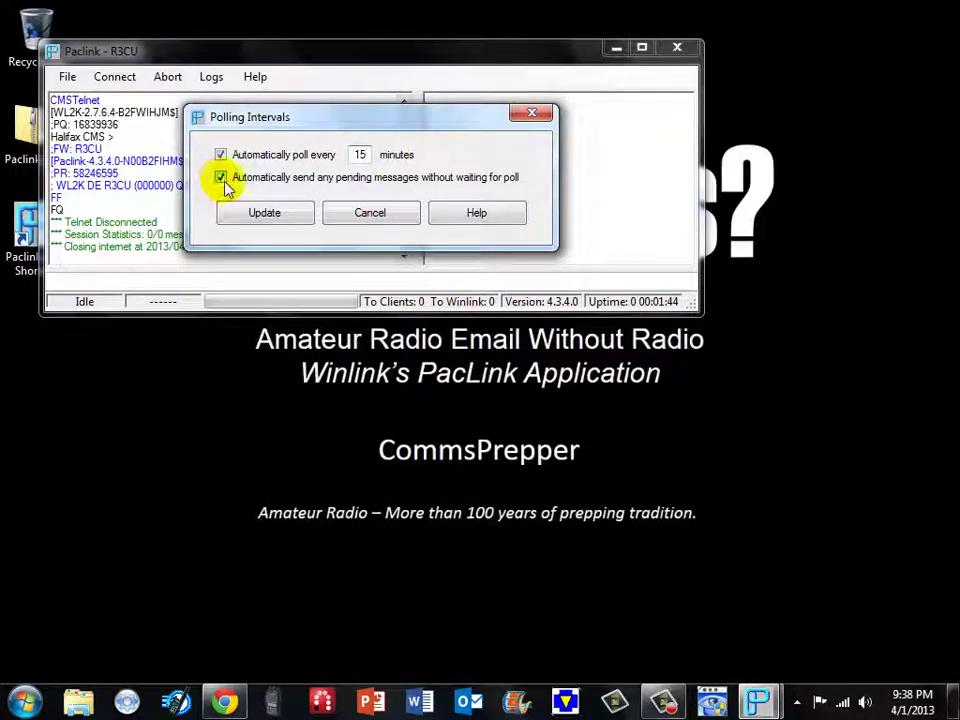
left_click(268, 214)
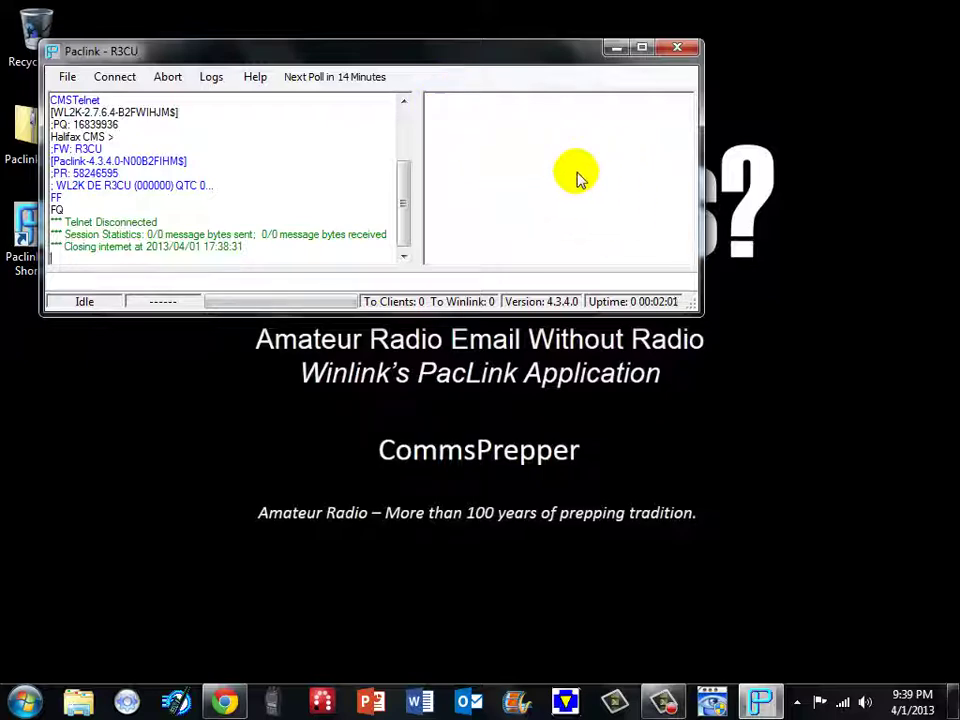
- Move Paclink up and left, then start Outlook with the R3CU Local profile
left_click_drag(296, 54, 264, 17)
left_click(481, 700)
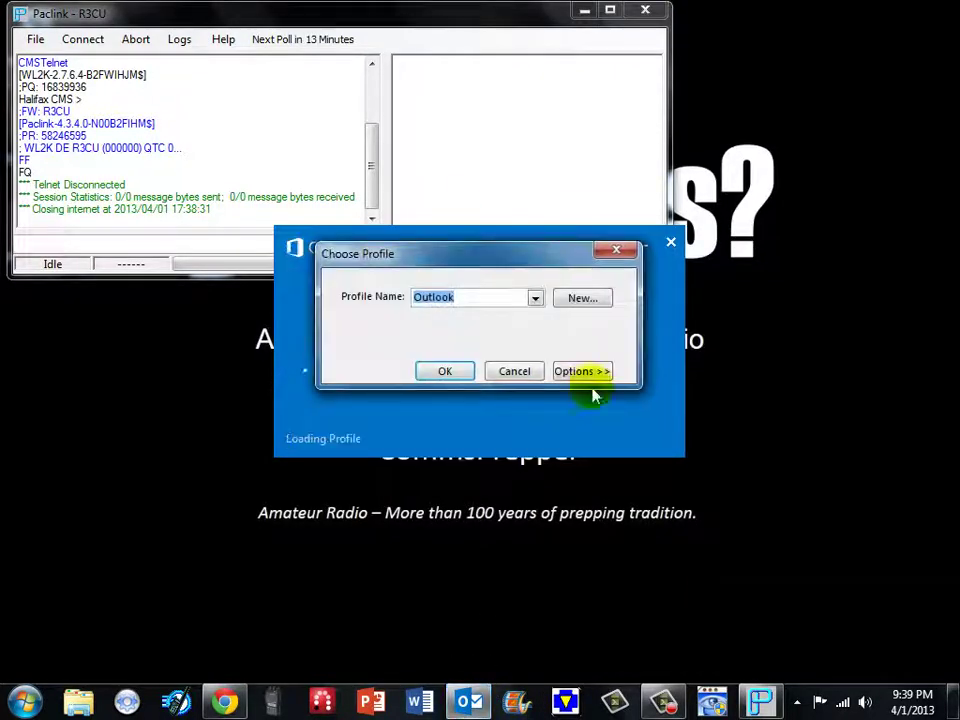
left_click(535, 298)
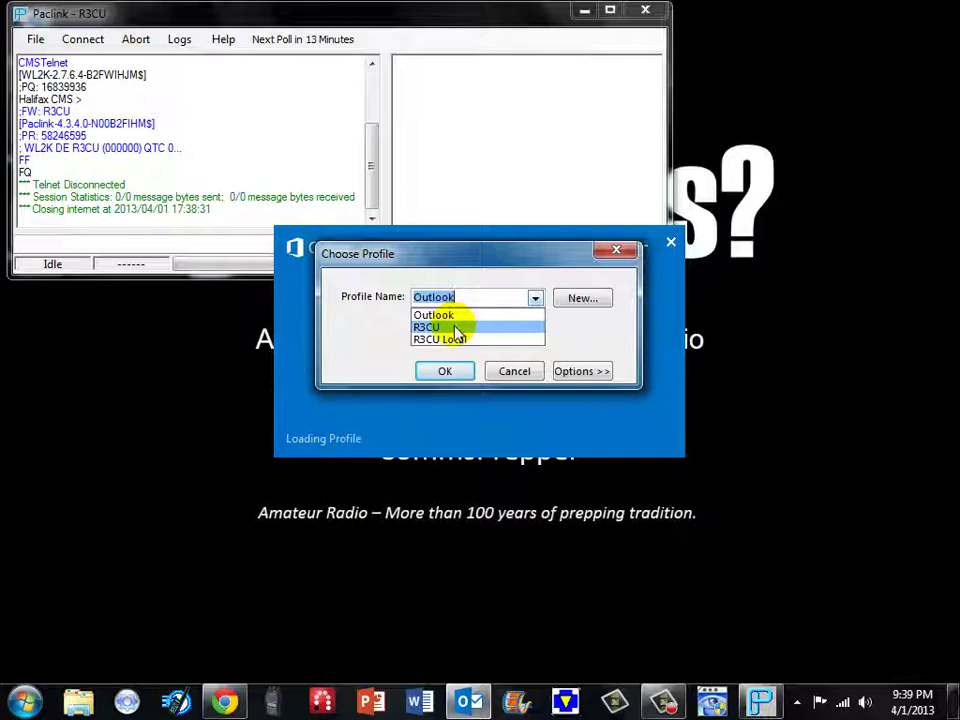
left_click(462, 341)
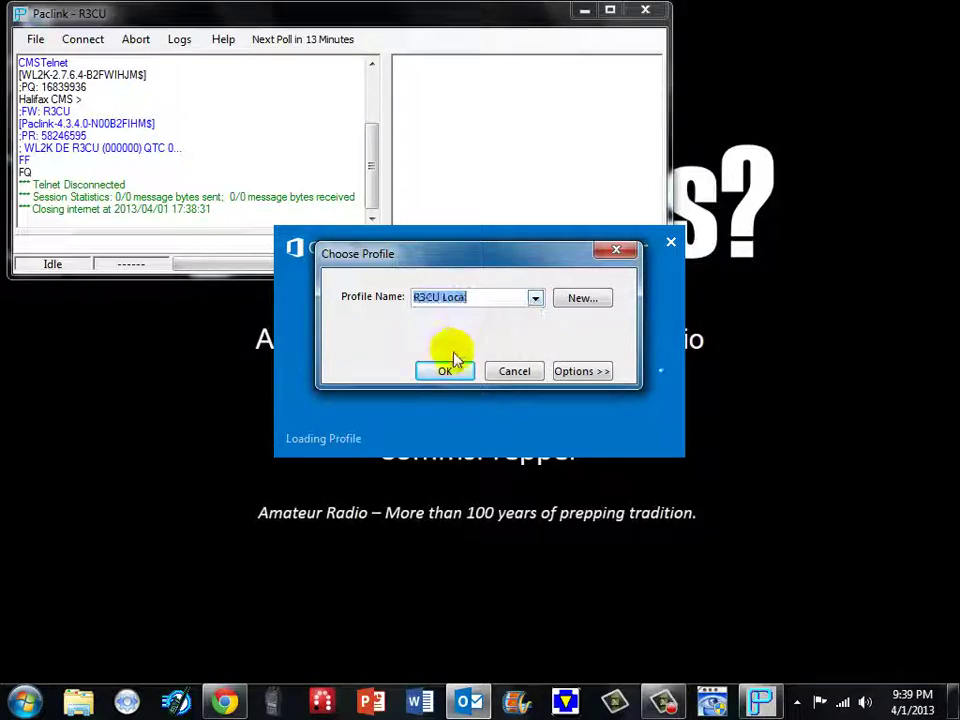
left_click(447, 371)
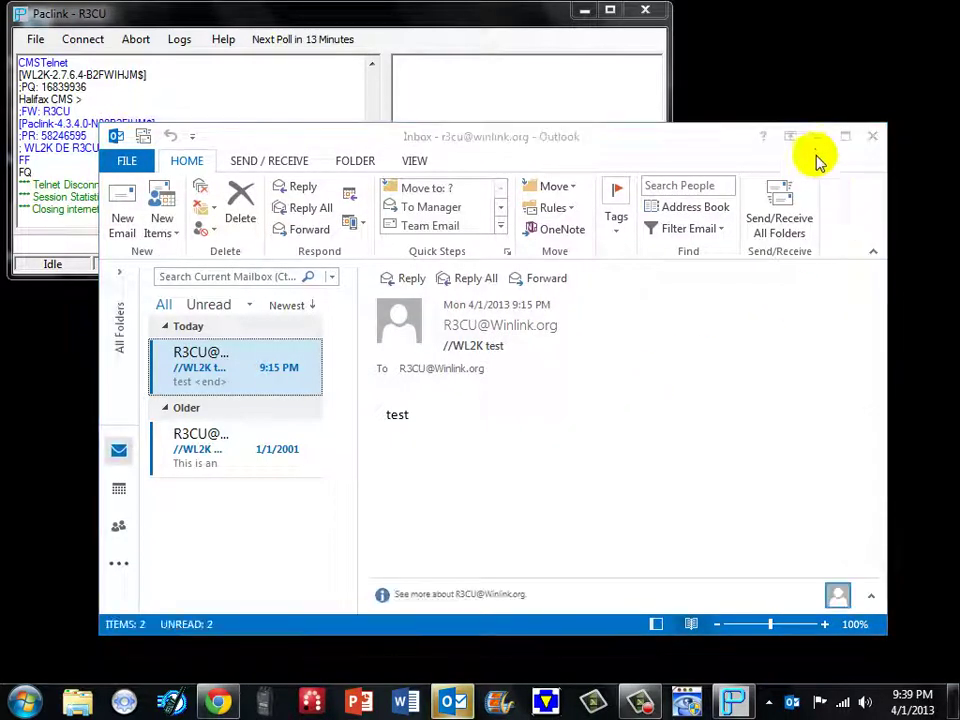
- Move Outlook down and run Send/Receive All Folders to exchange mail through Paclink
left_click_drag(656, 144, 604, 320)
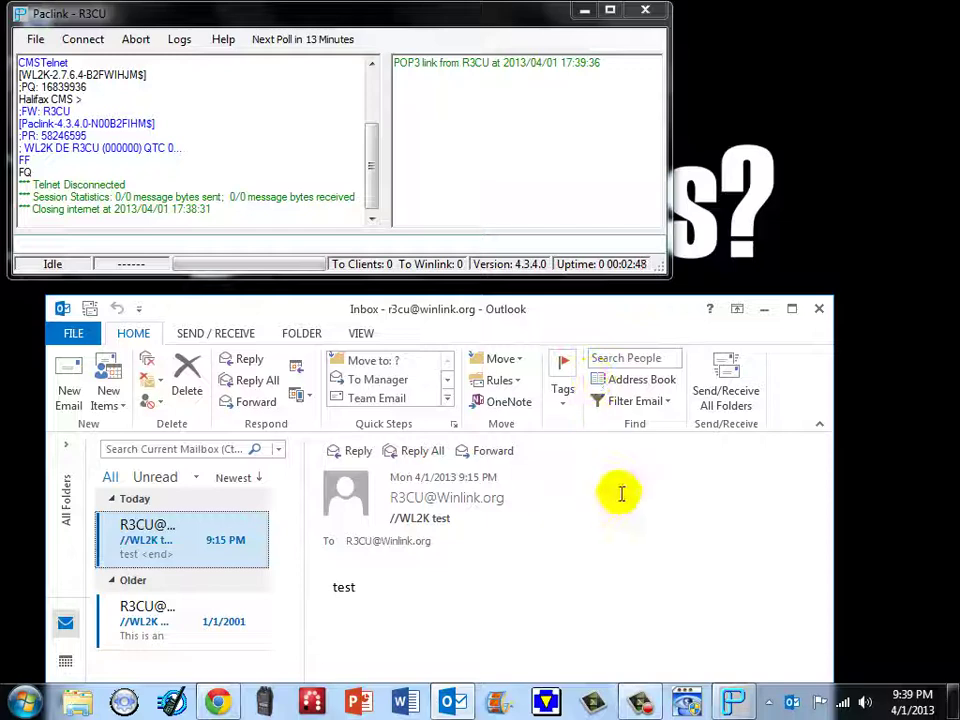
left_click(728, 383)
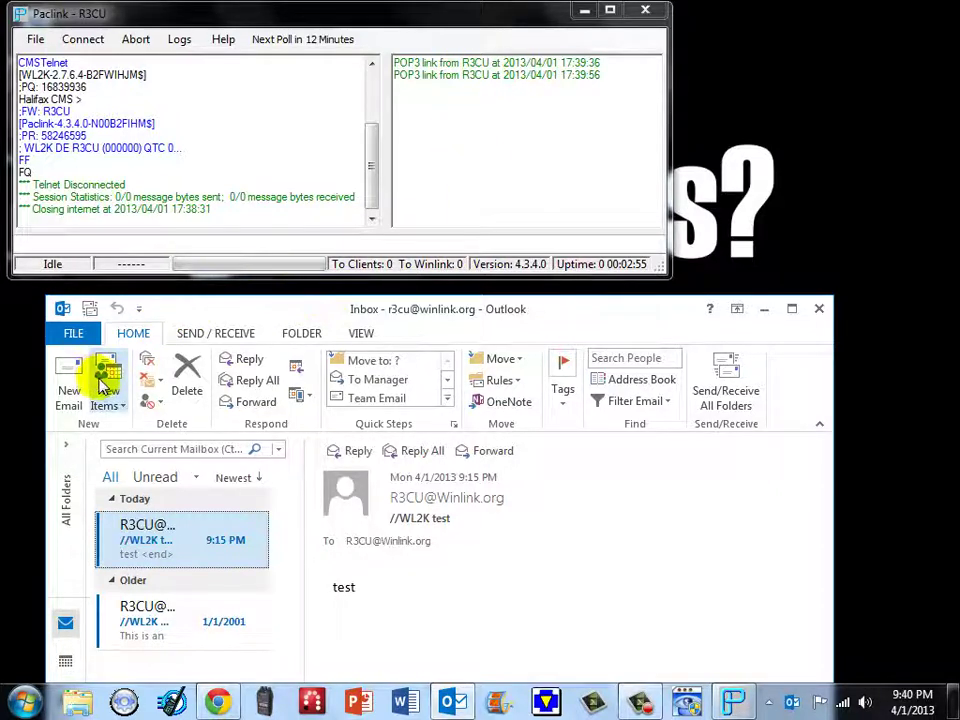
- Start a new Outlook message to the suggested Gmail contact with subject 'first test email'
left_click(66, 398)
type("comm")
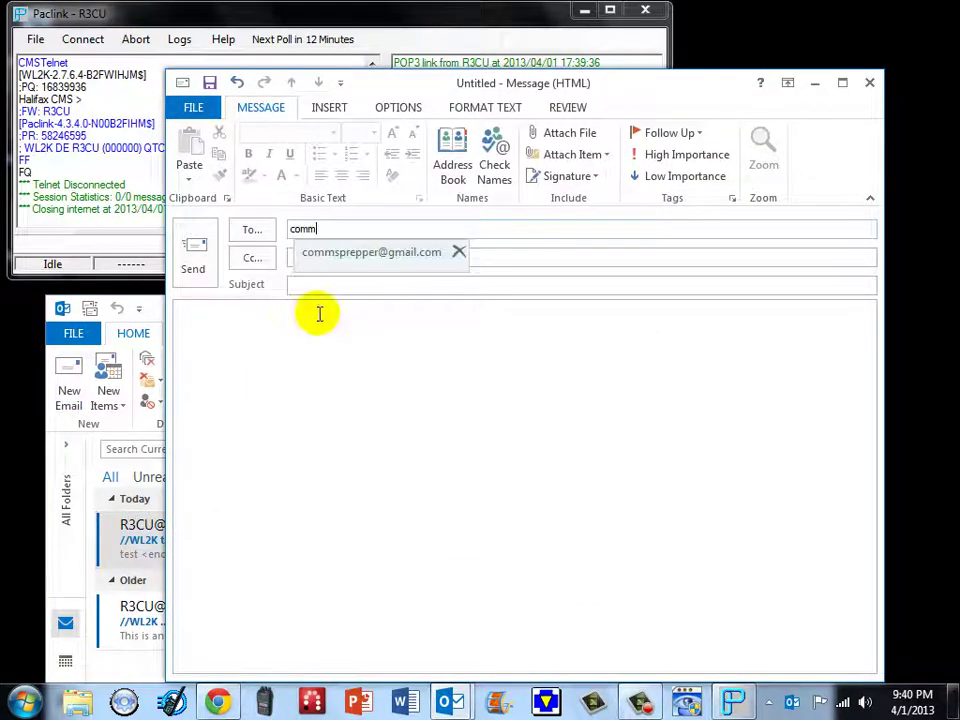
left_click(326, 251)
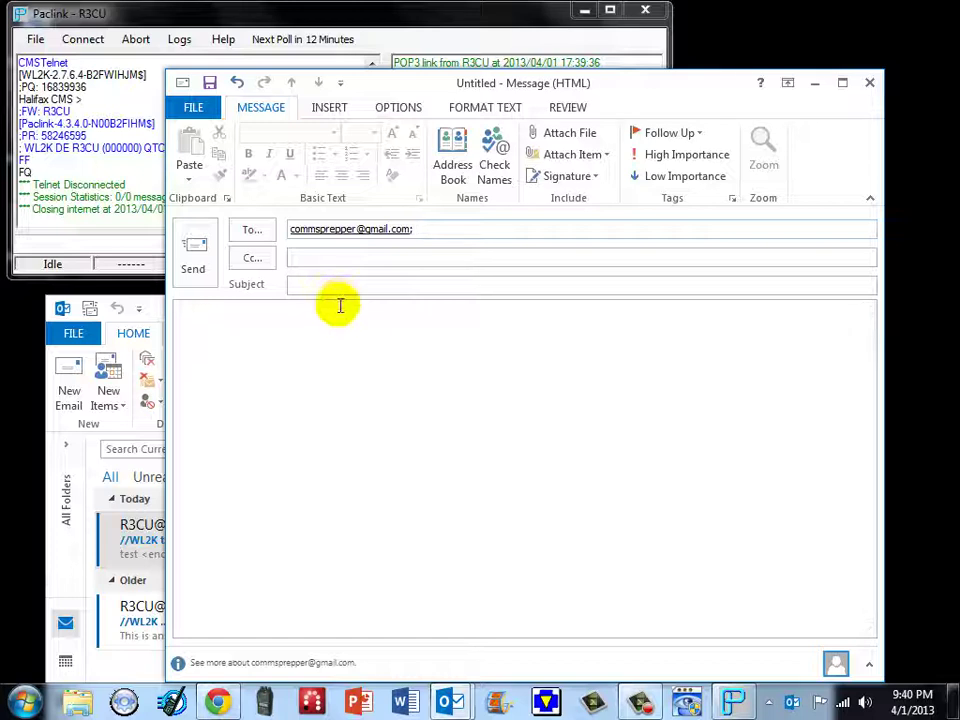
left_click(326, 285)
type("first t")
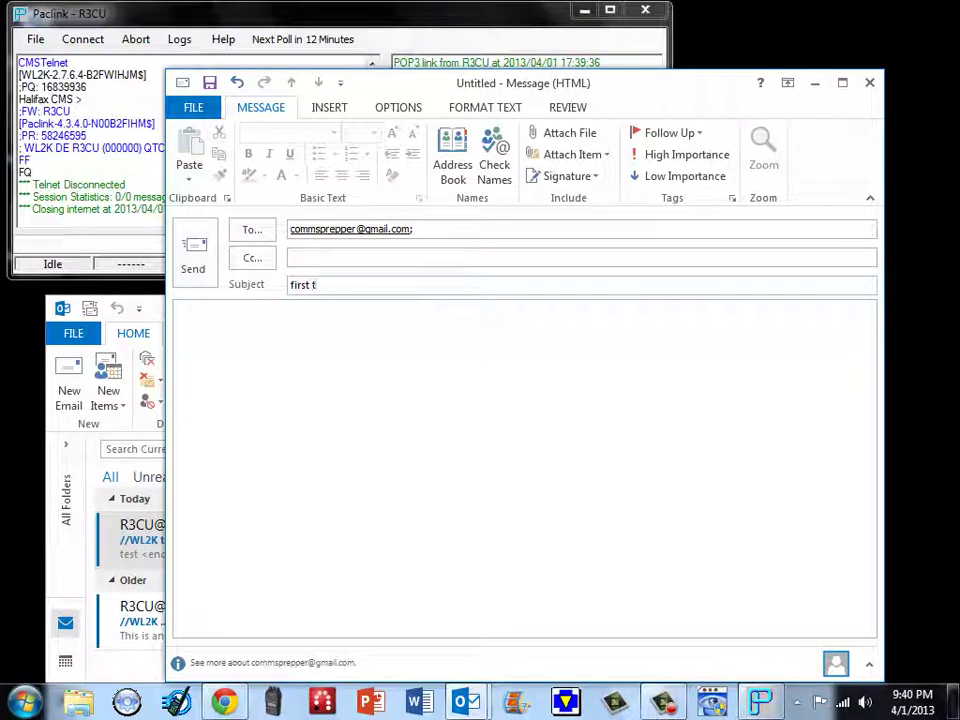
type("est email")
key("Tab")
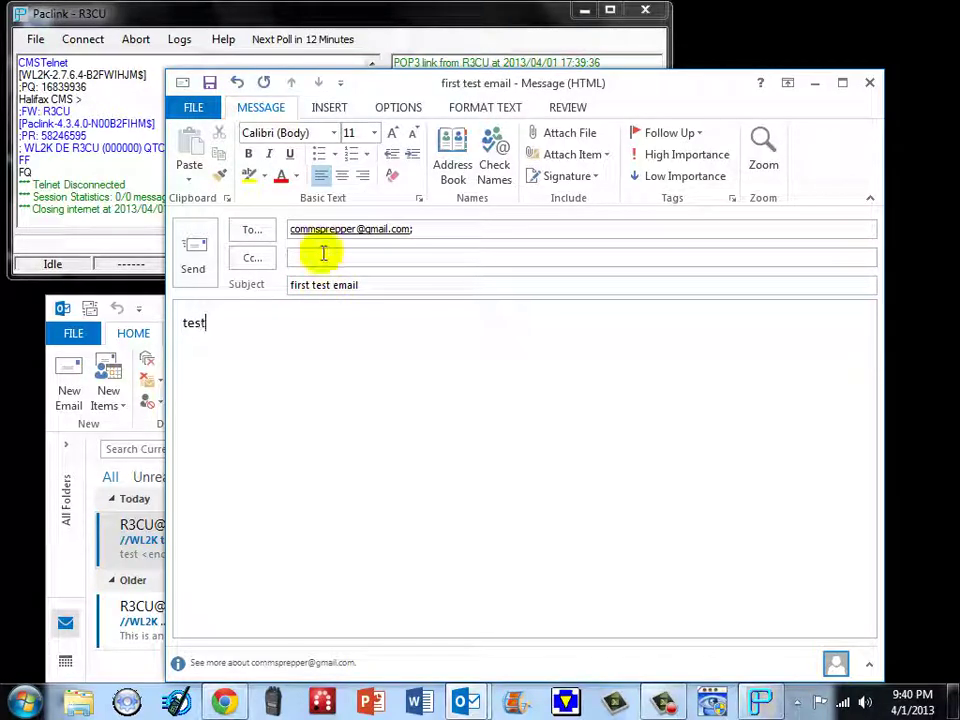
- Send 'first test email' and confirm in Paclink's log that it was forwarded to Winlink
left_click(193, 256)
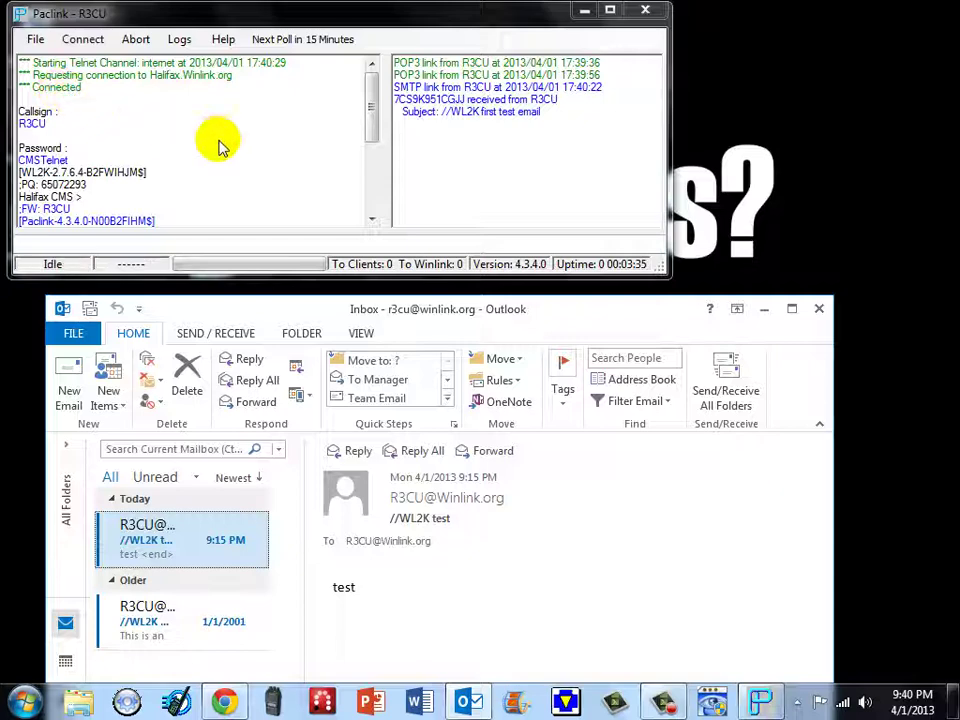
left_click(370, 135)
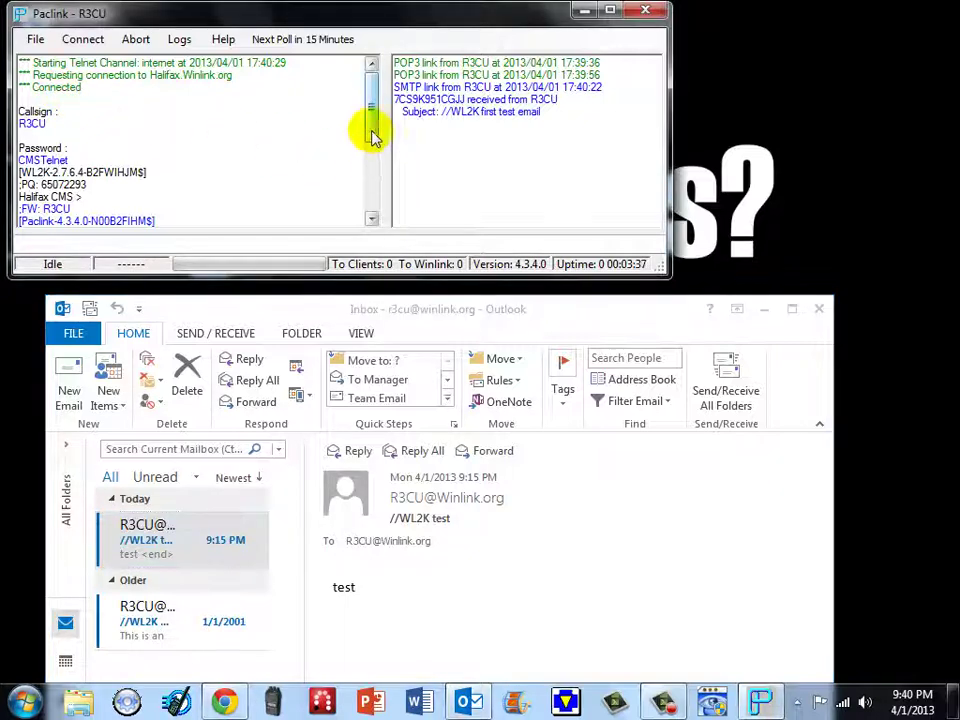
left_click_drag(372, 137, 380, 208)
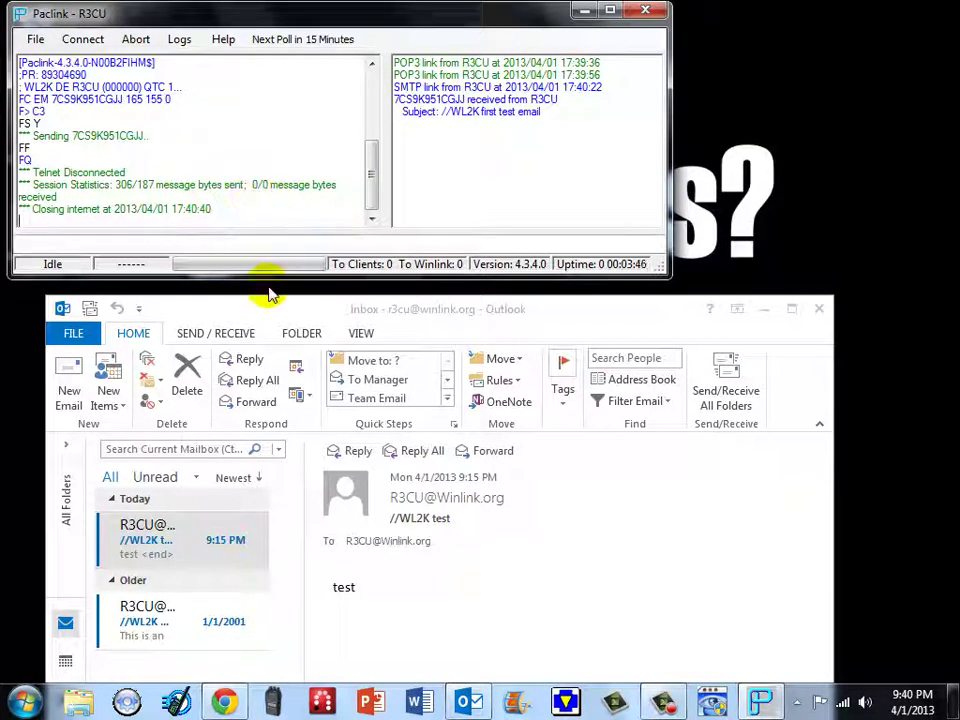
- Open the '//WL2K /first test email' message in the Gmail inbox
left_click(226, 701)
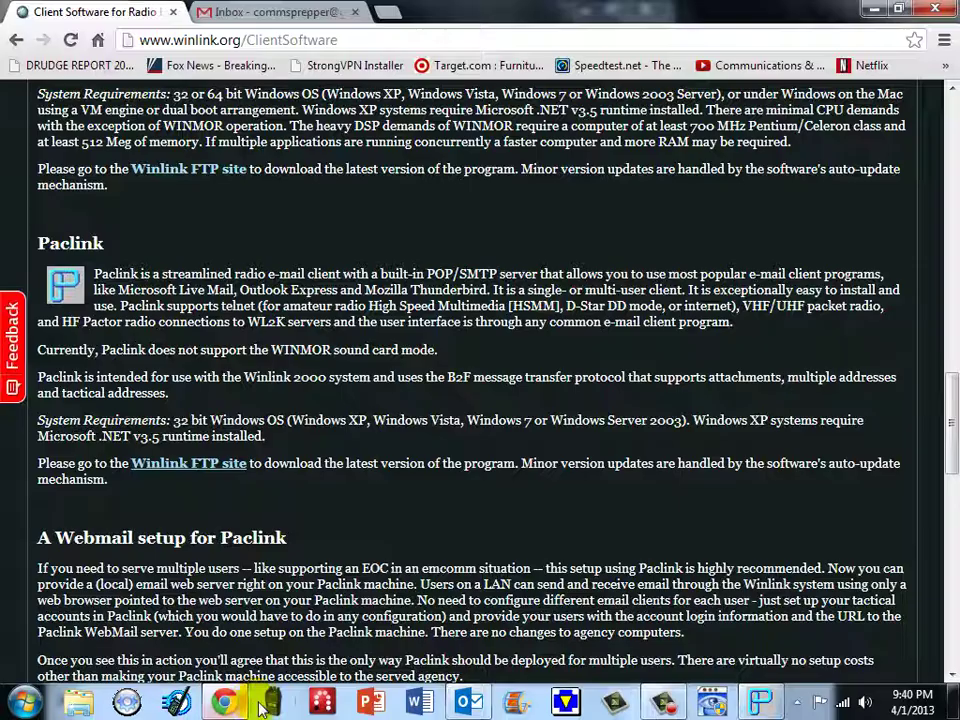
left_click(284, 14)
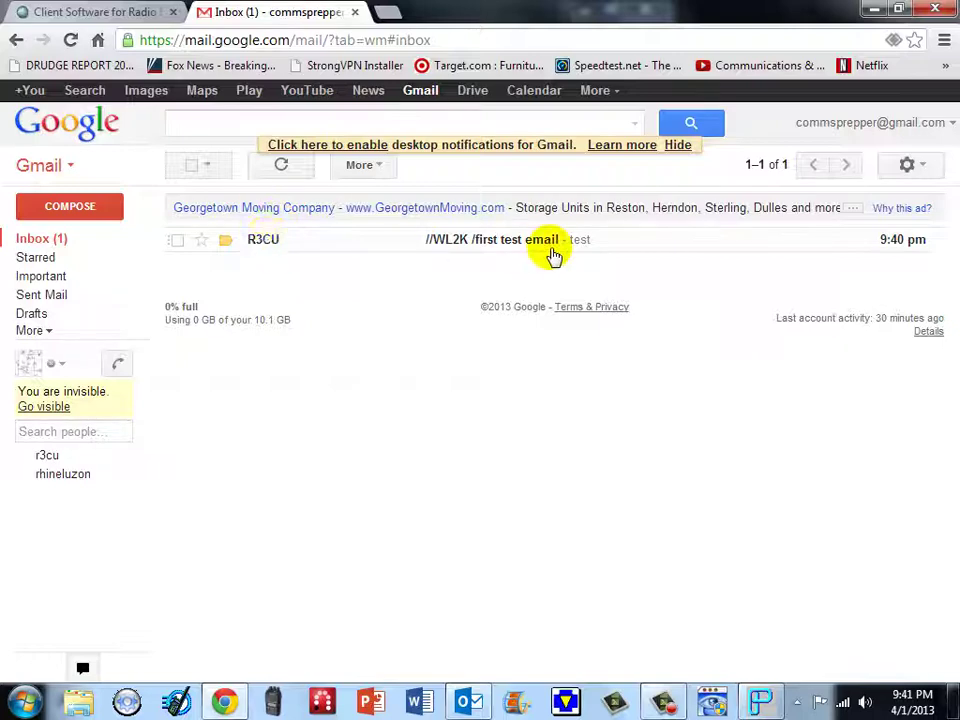
left_click(516, 240)
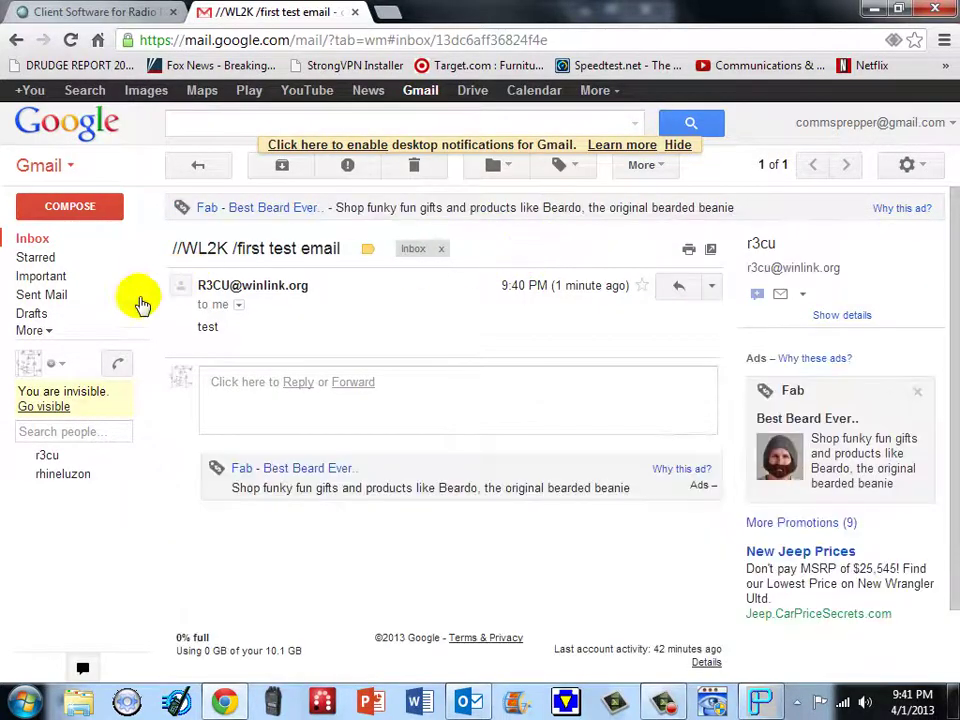
- Reply to the Winlink sender with 'test back' and send it
mouse_move(247, 291)
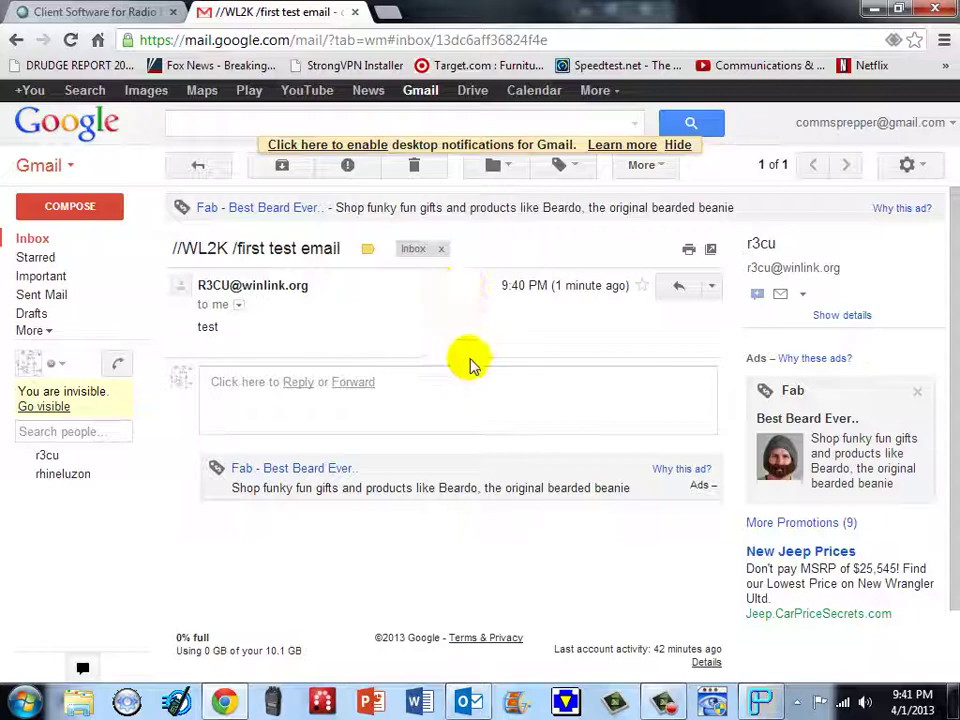
left_click(679, 290)
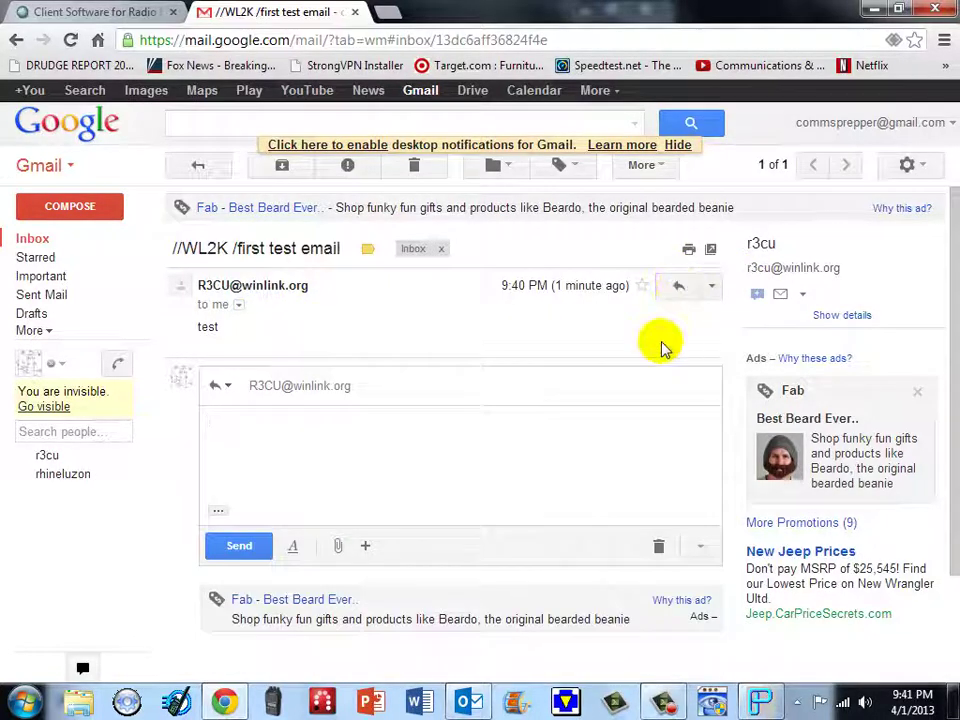
type("test back")
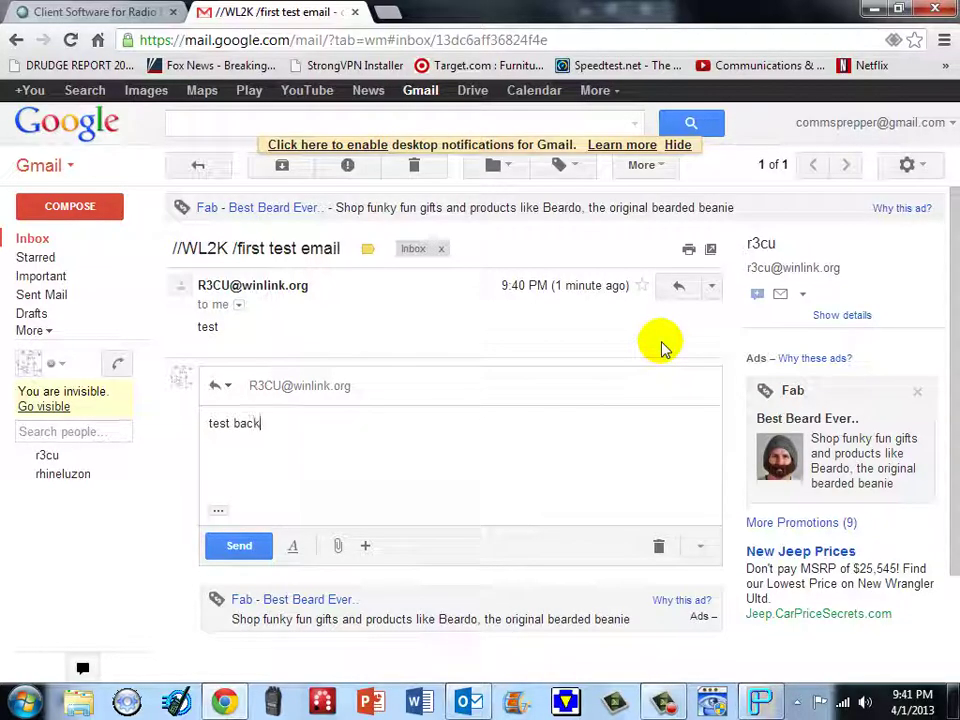
left_click(237, 546)
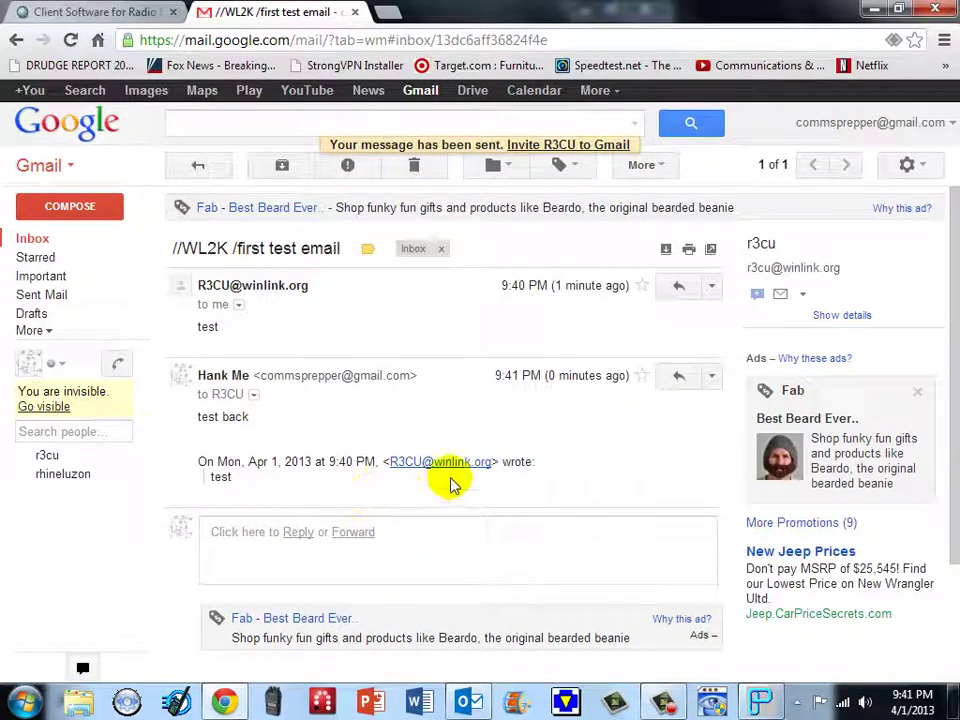
- Connect Paclink to Winlink over the internet, then run Outlook's Send/Receive All Folders to fetch the reply
left_click(874, 12)
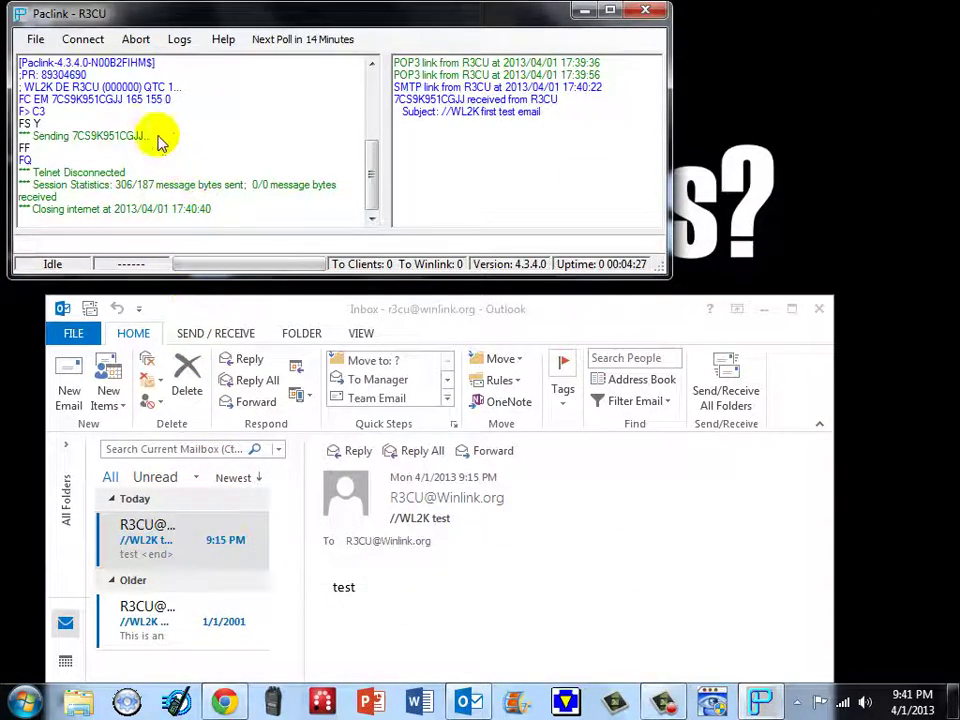
left_click(83, 39)
mouse_move(128, 84)
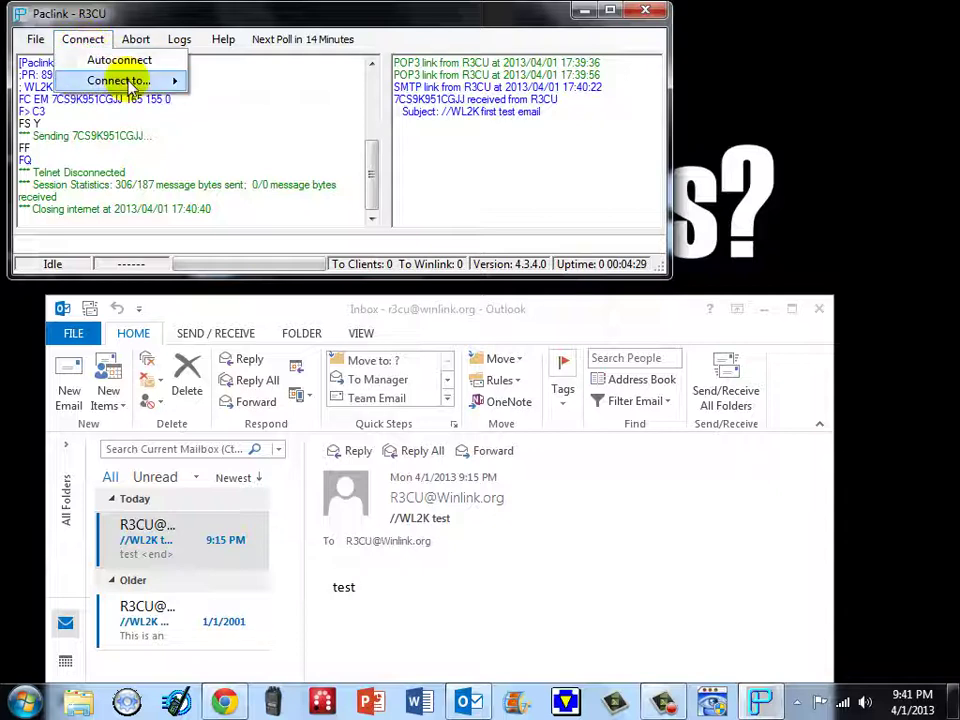
left_click(251, 88)
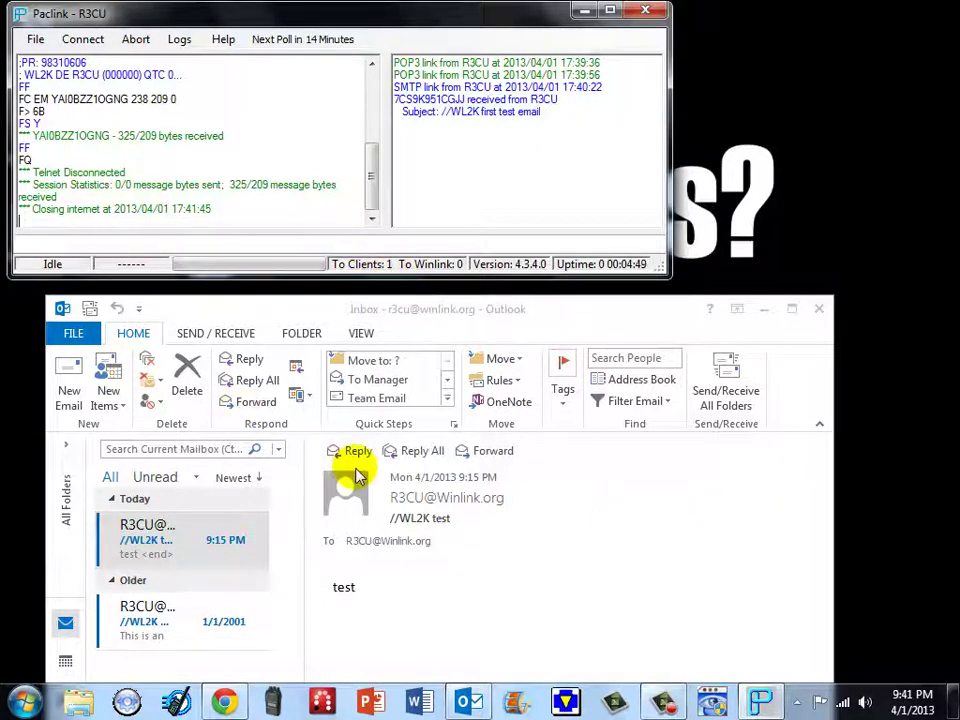
left_click(731, 378)
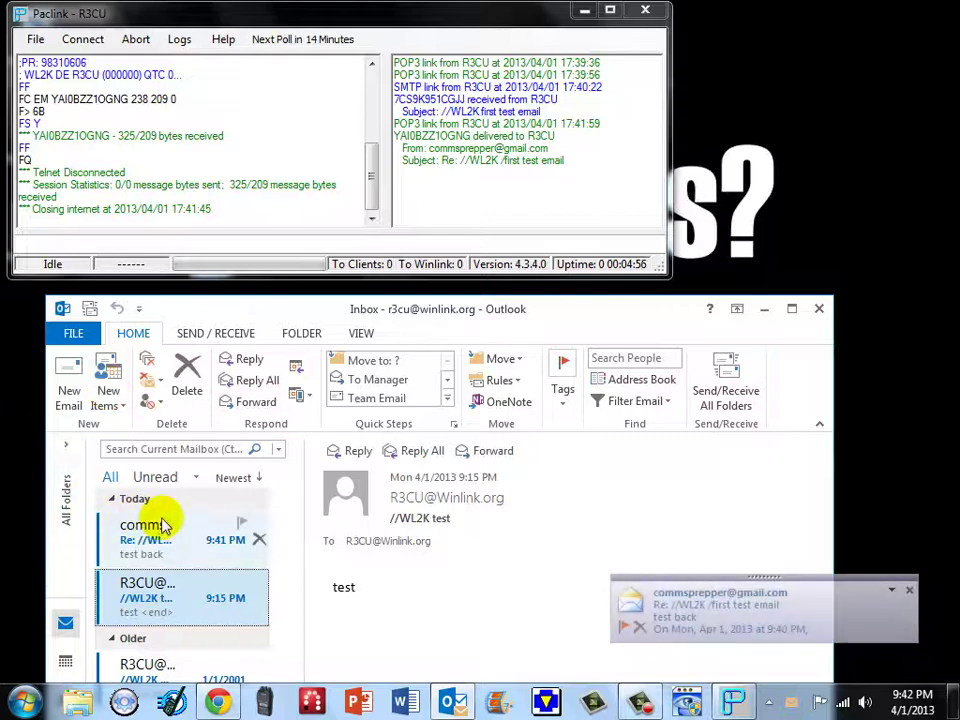
- Open the 'Re: //WL2K /first test email' reply reading 'test back', then close it
left_click(166, 535)
double_click(165, 520)
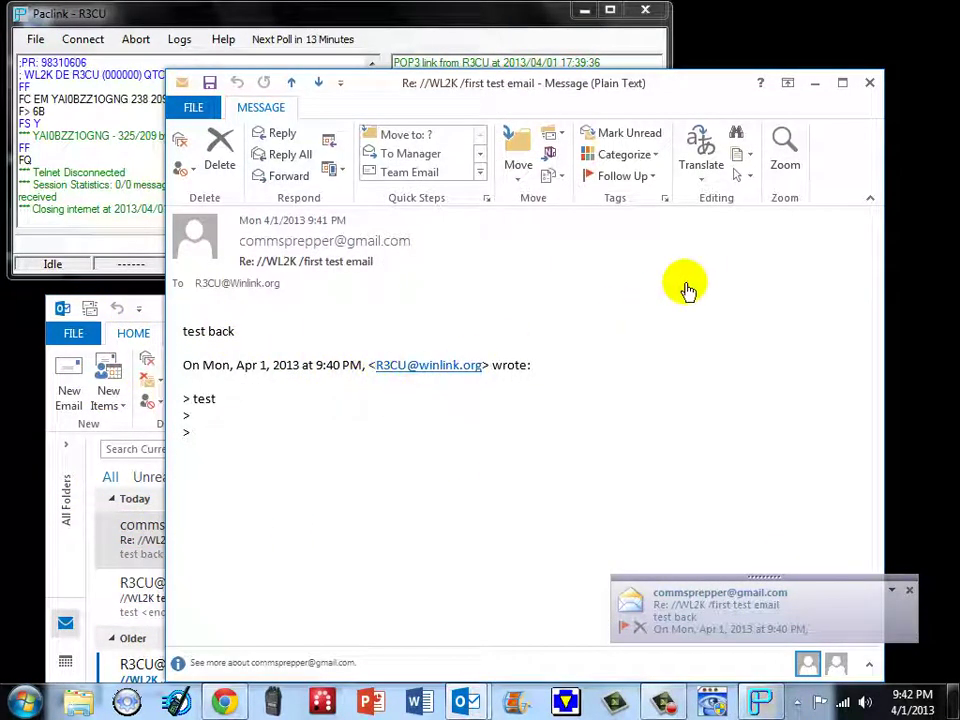
left_click(869, 83)
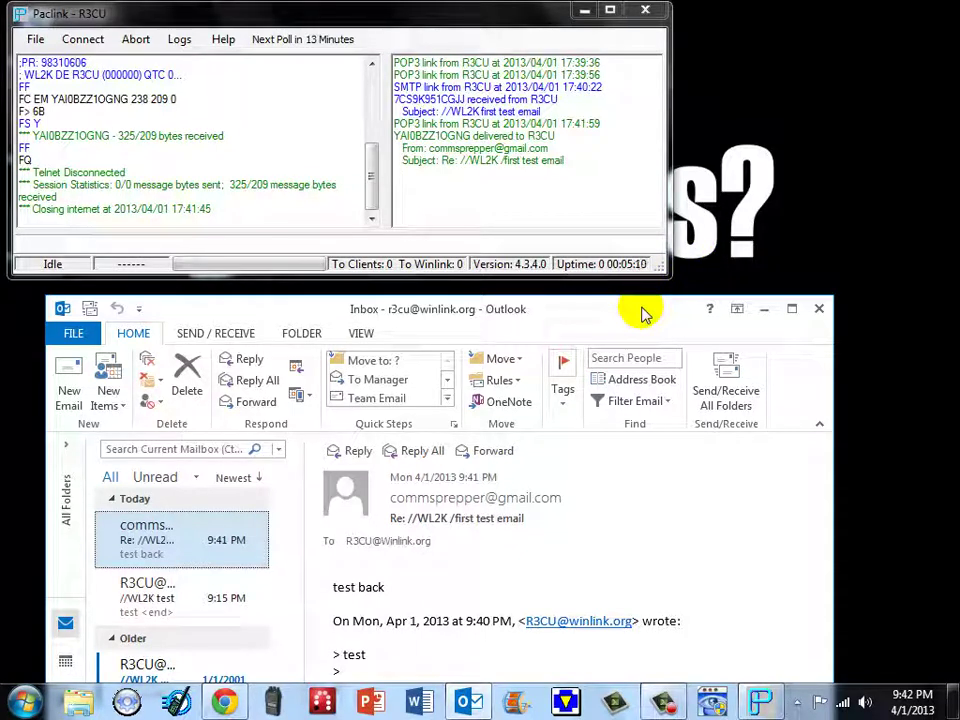
left_click_drag(645, 314, 646, 309)
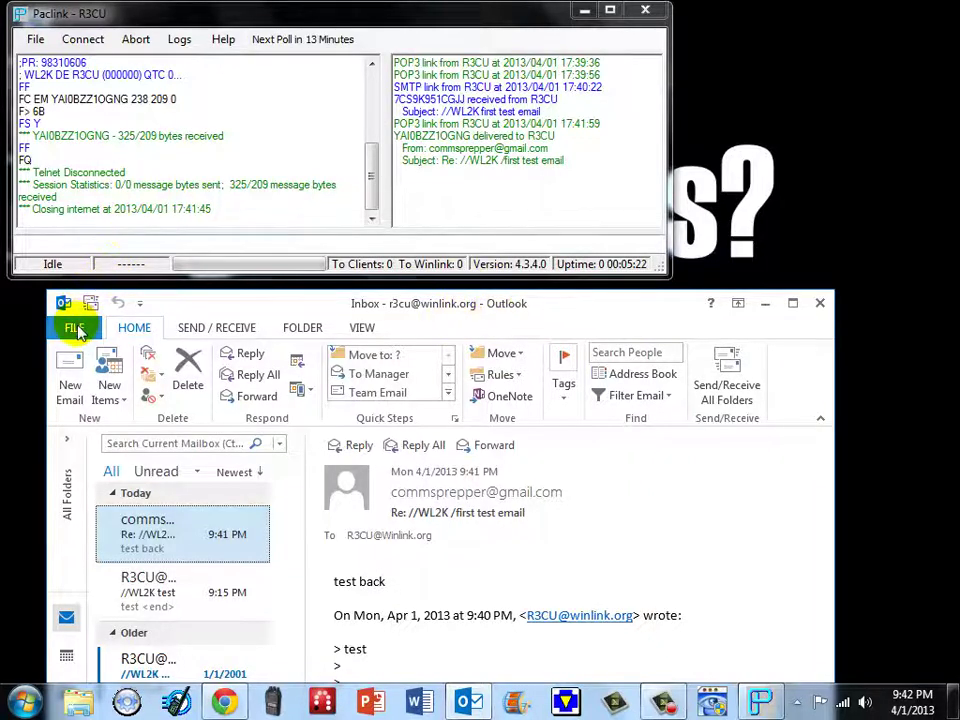
- Open the Winlink POP3 account in Account Settings to check its localhost mail servers
left_click(75, 330)
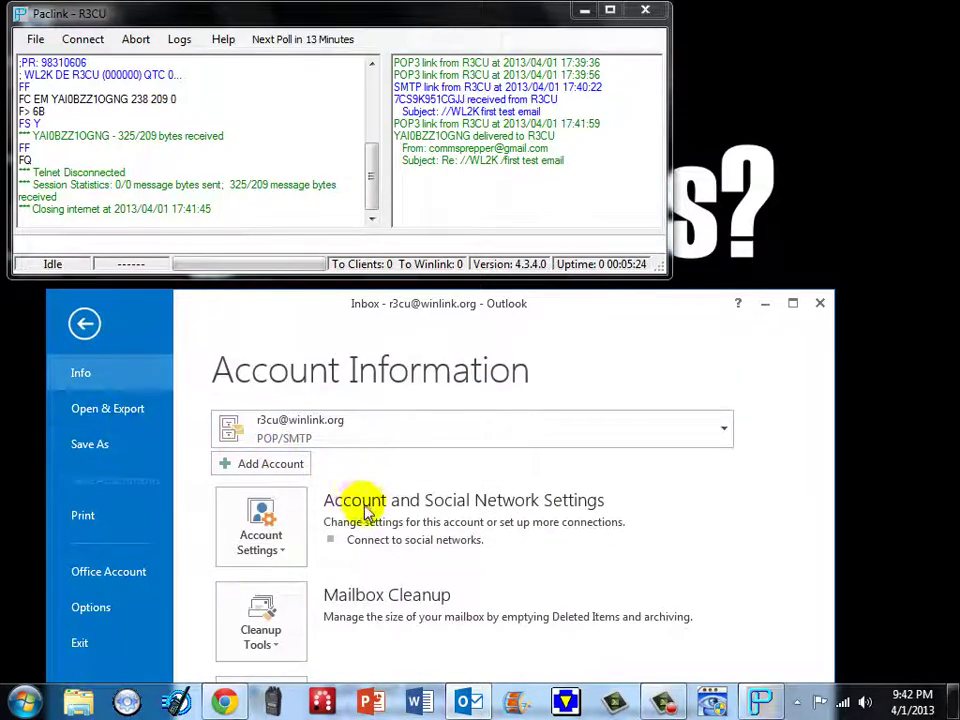
left_click(268, 514)
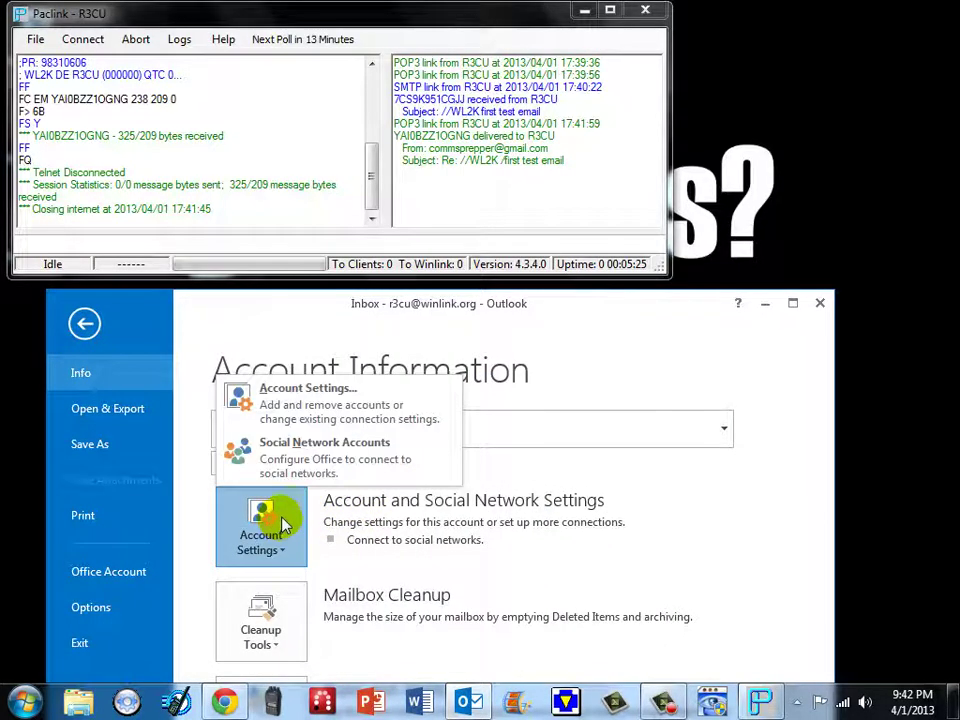
left_click(295, 412)
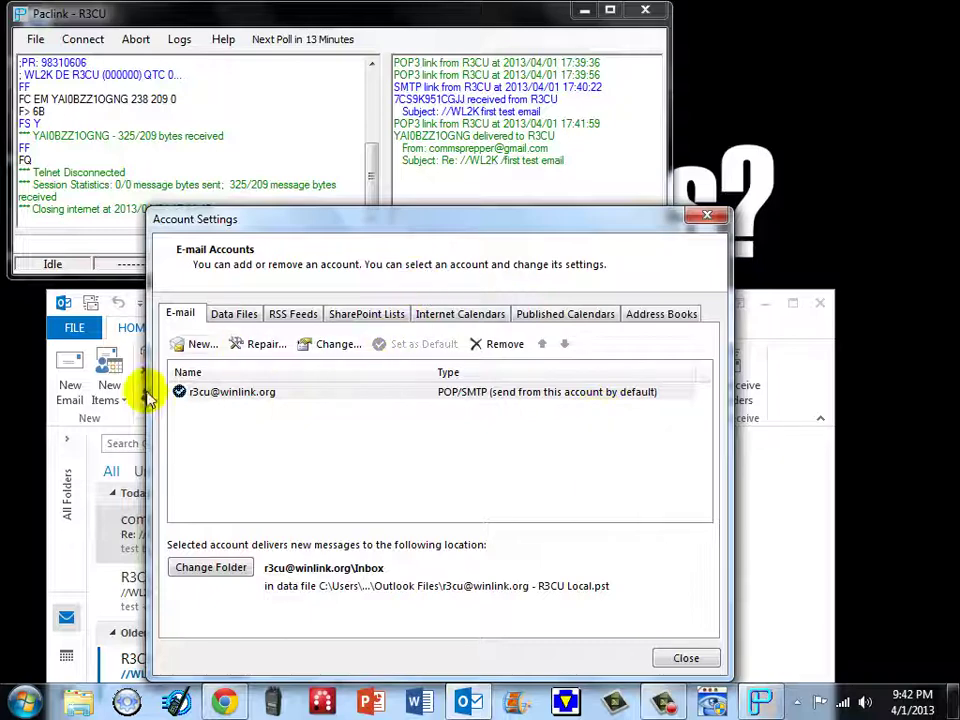
double_click(221, 392)
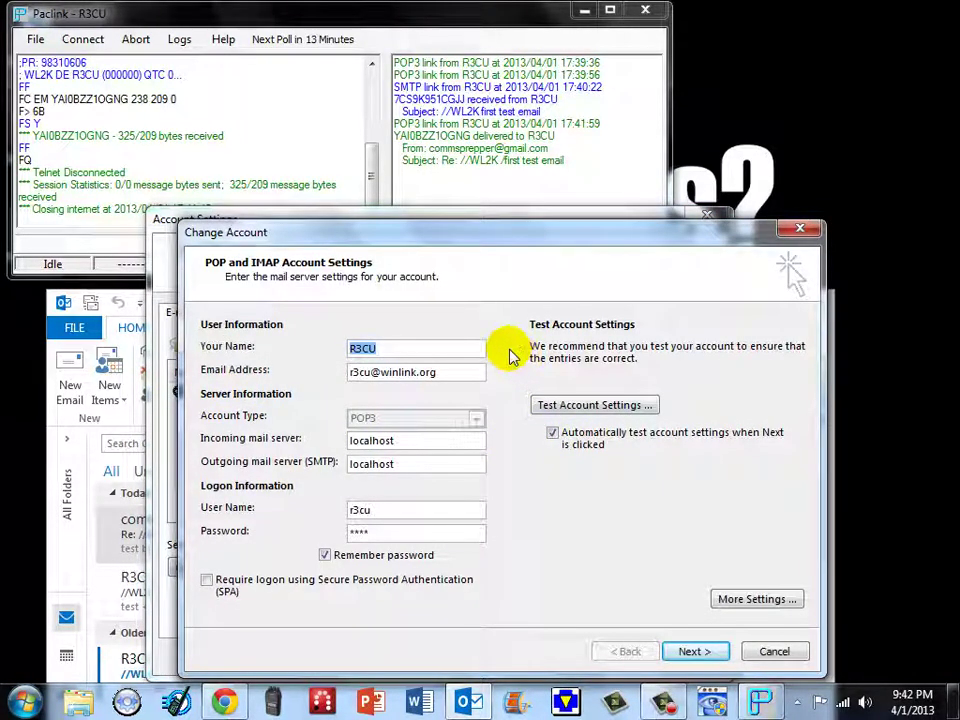
left_click(378, 346)
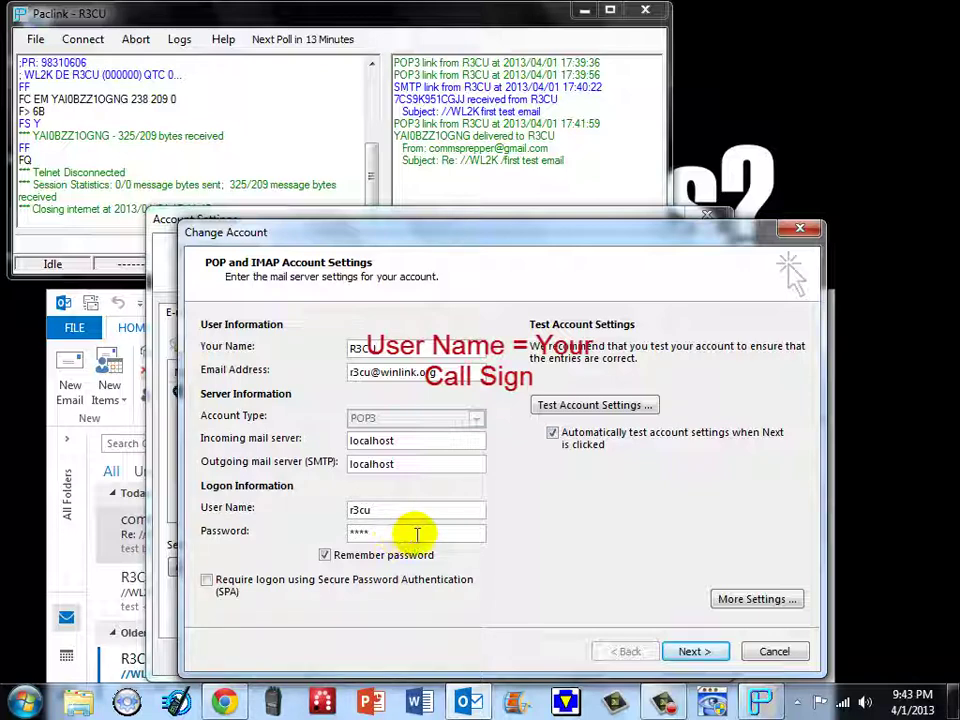
- Review the account's outgoing and advanced settings (POP3 110, SMTP 25), then leave Change Account without saving
left_click(768, 599)
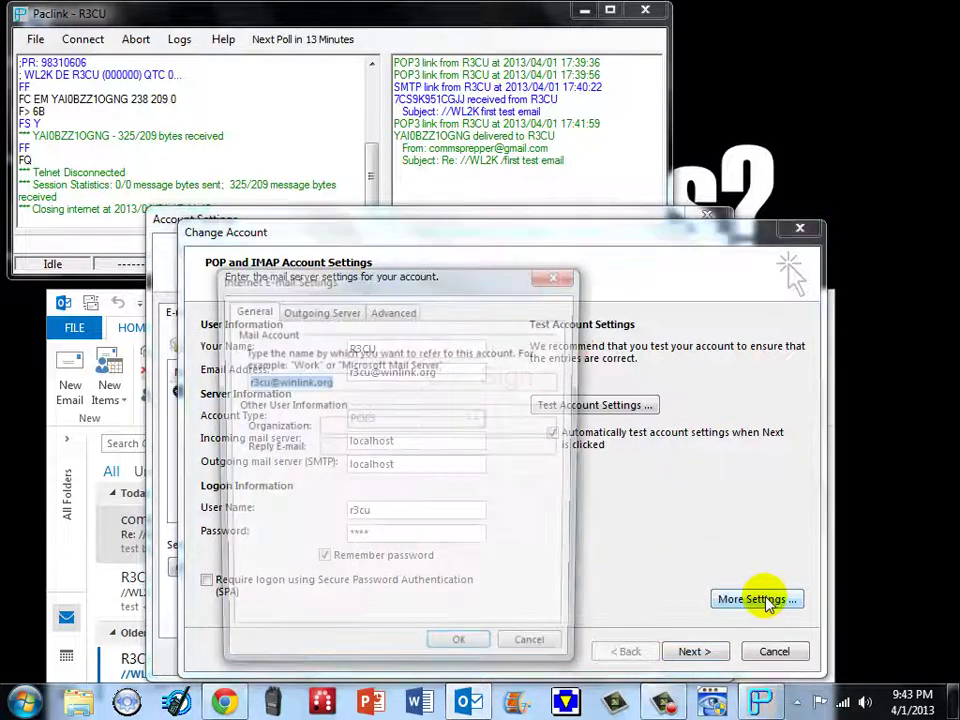
left_click(304, 313)
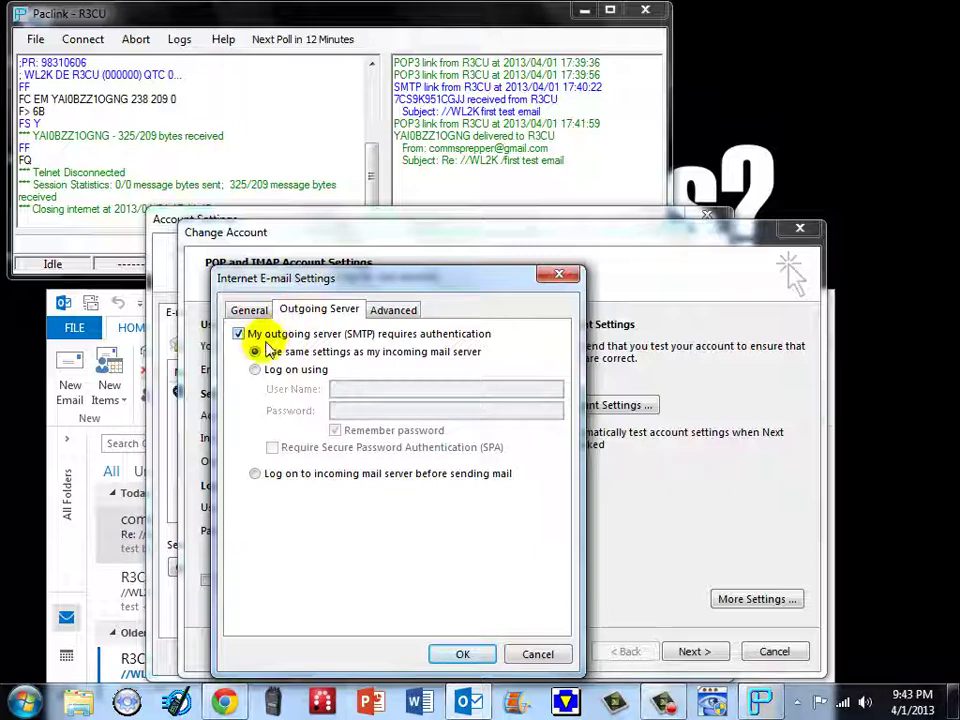
left_click(382, 318)
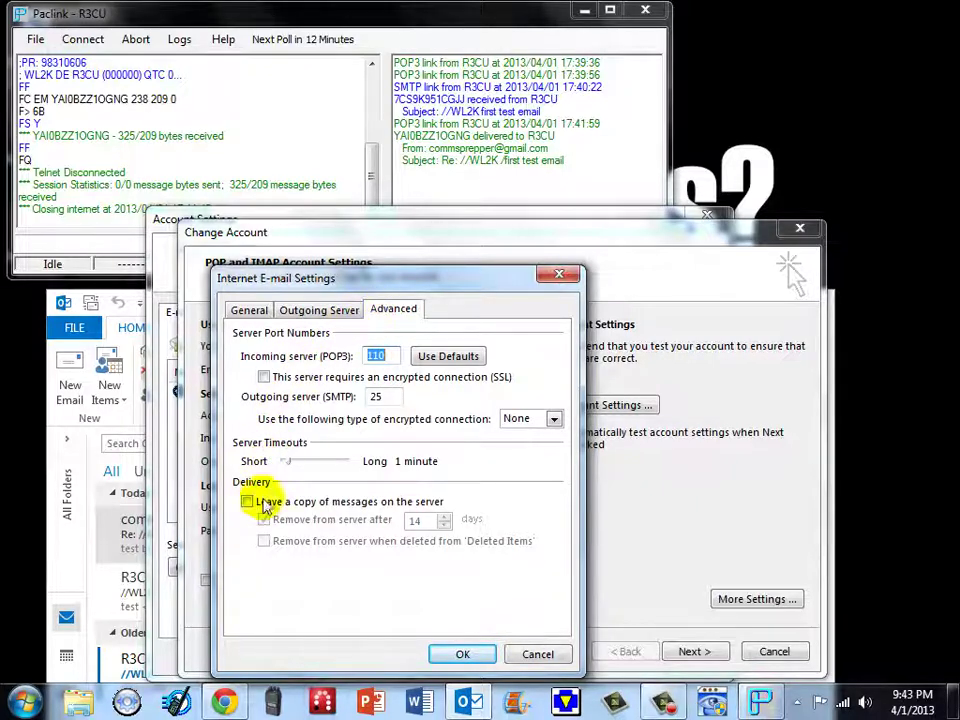
left_click(332, 518)
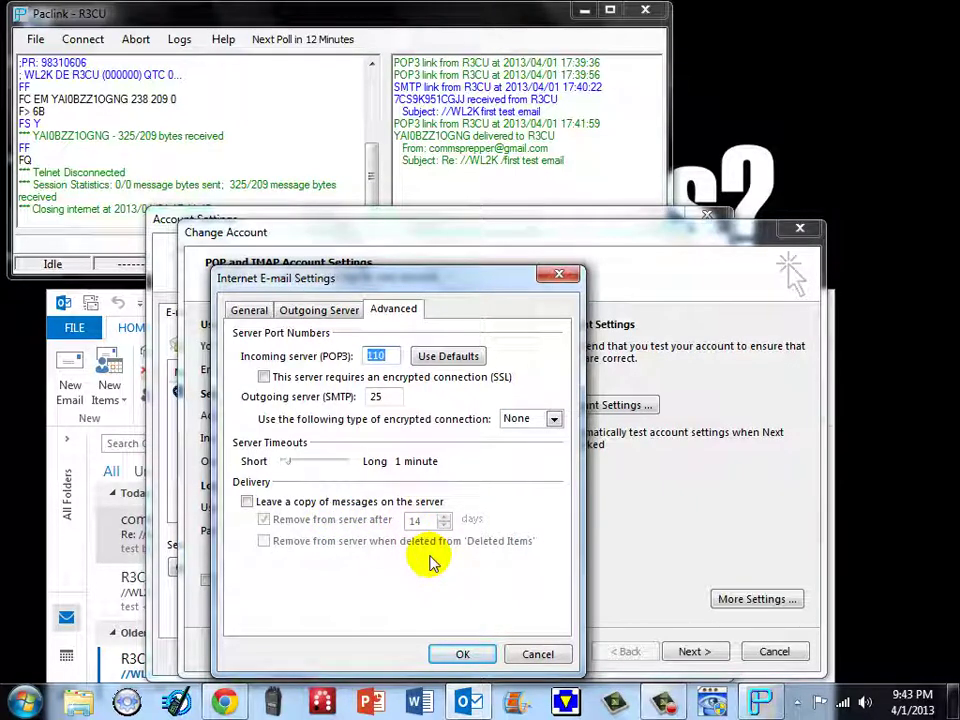
left_click(459, 652)
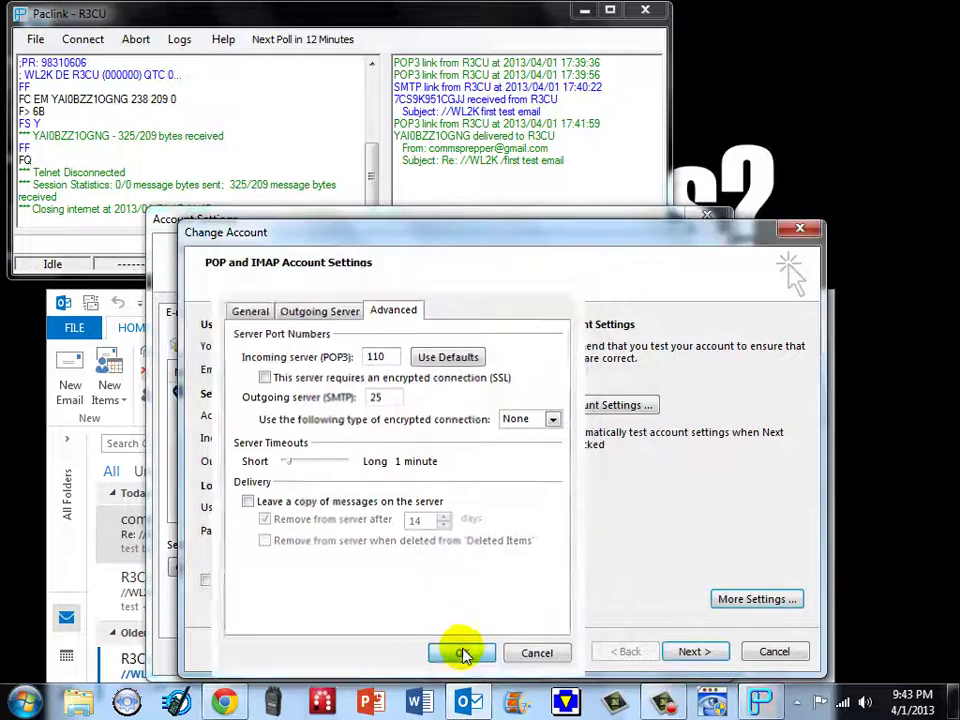
left_click(775, 653)
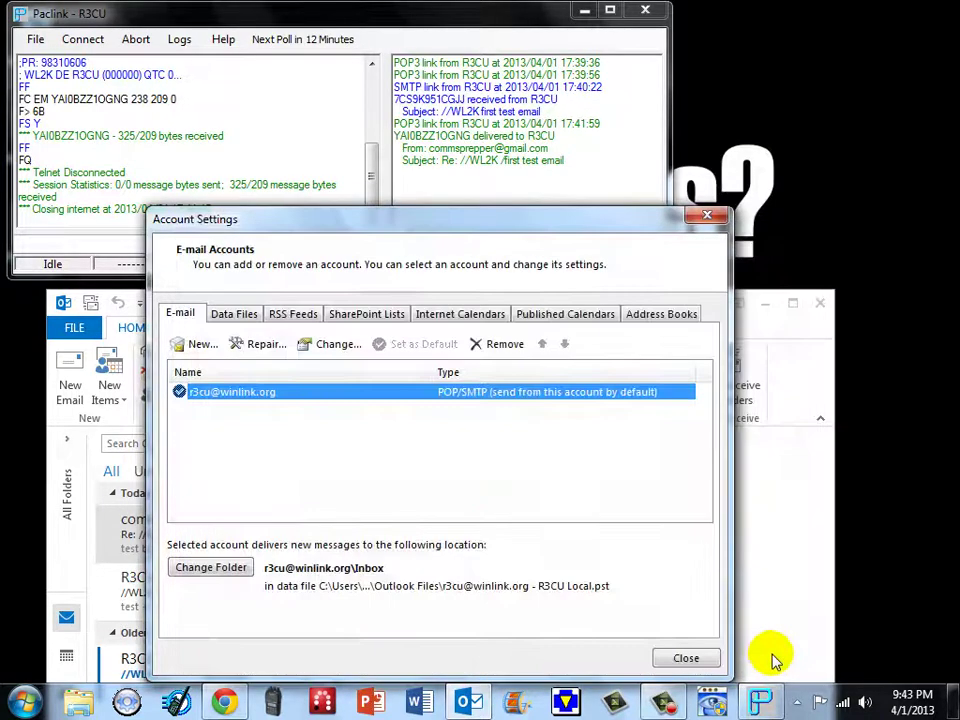
- Close the Account Settings dialog, then exit both Outlook and Paclink
left_click(682, 655)
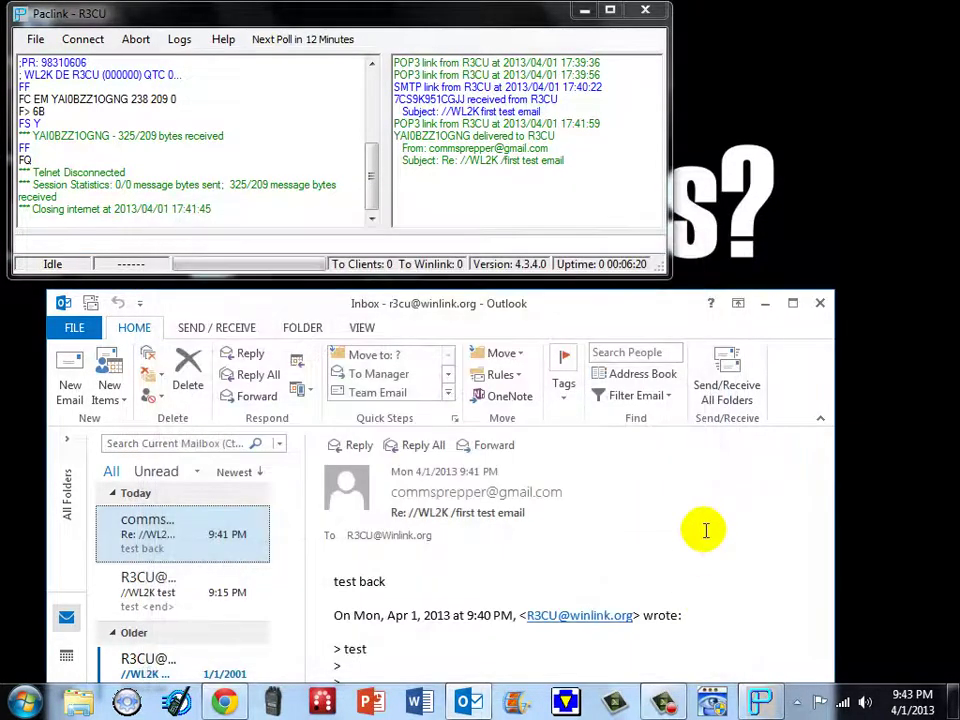
left_click_drag(490, 316, 563, 172)
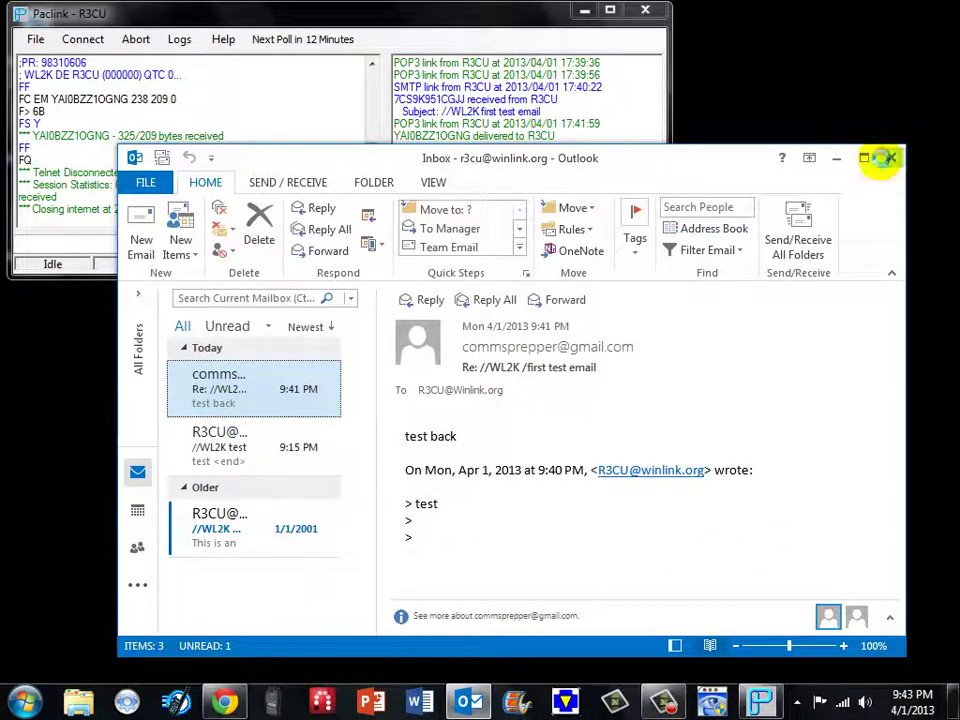
left_click(889, 158)
left_click(650, 14)
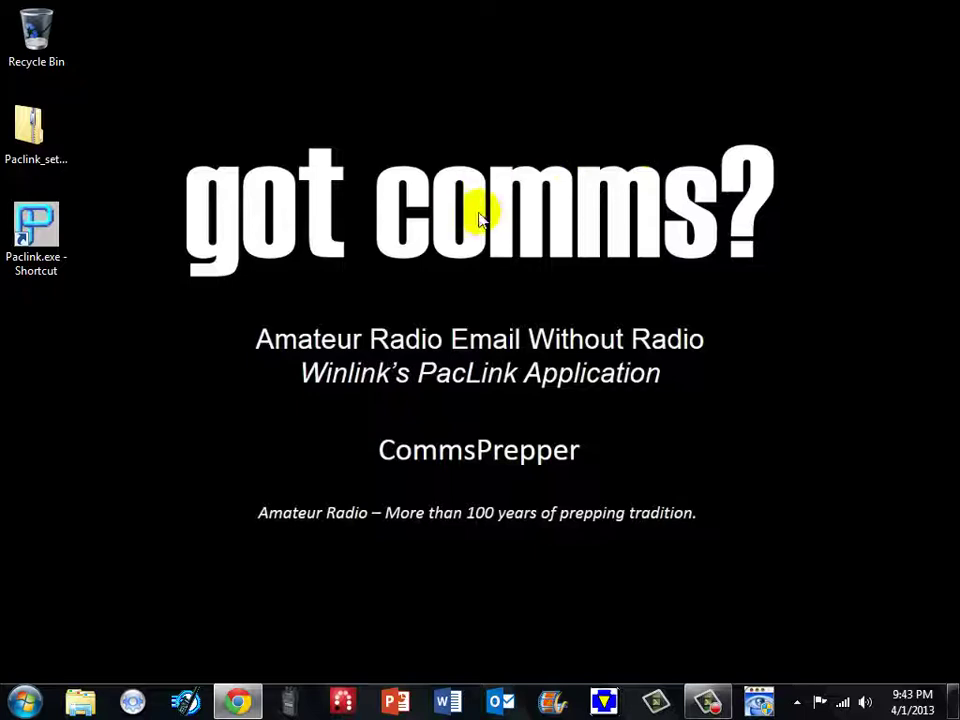
- Connect to the remote cabin computer with Remote Desktop Connection and widen the session window
left_click(25, 703)
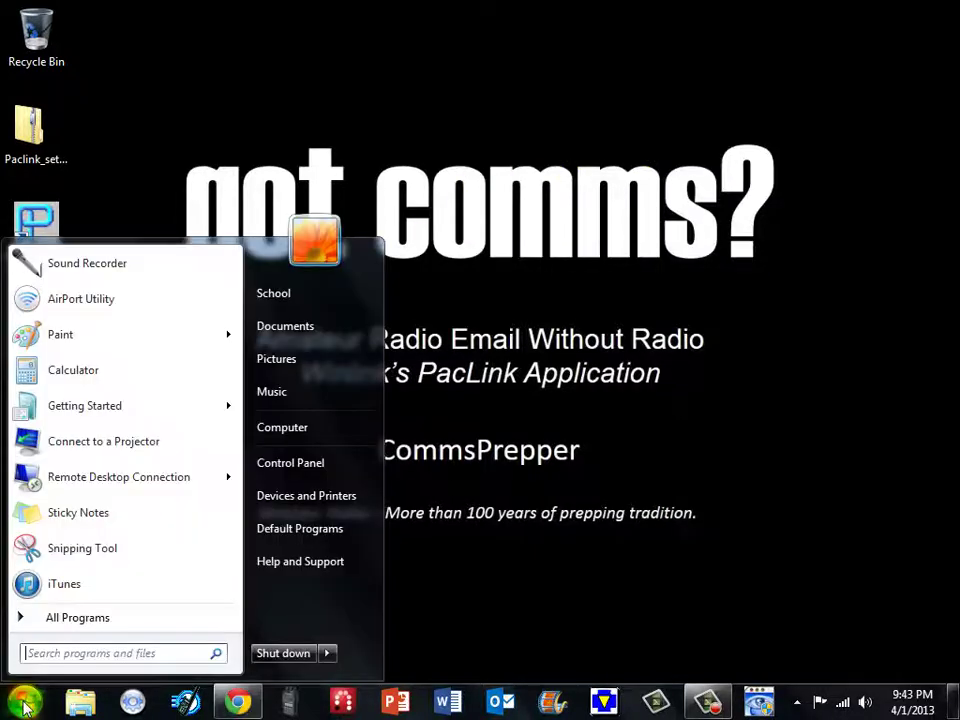
left_click(143, 484)
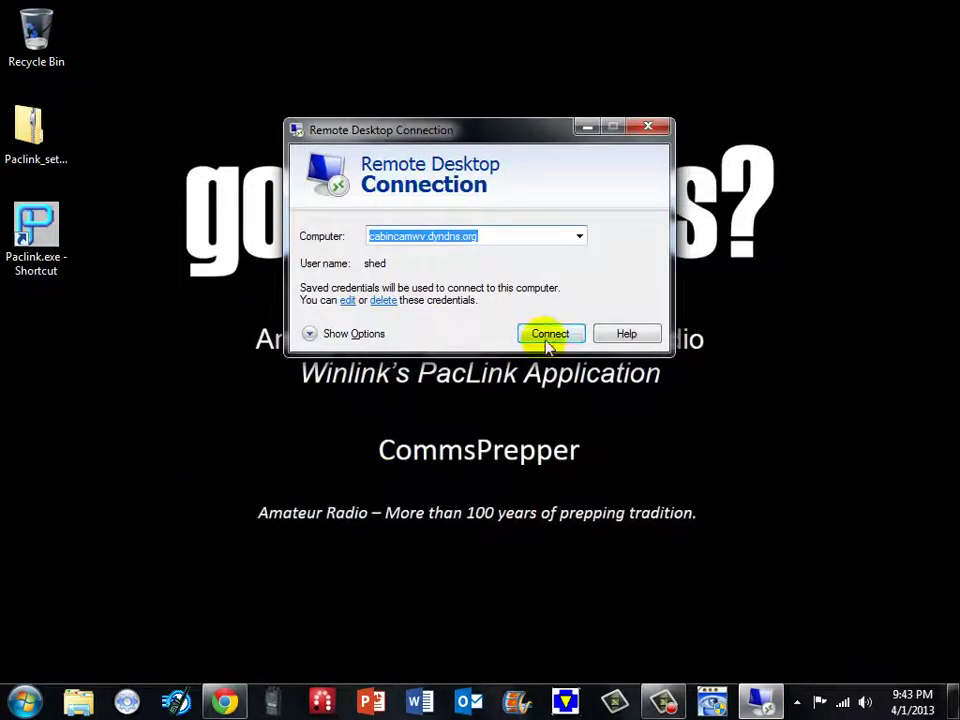
left_click(548, 334)
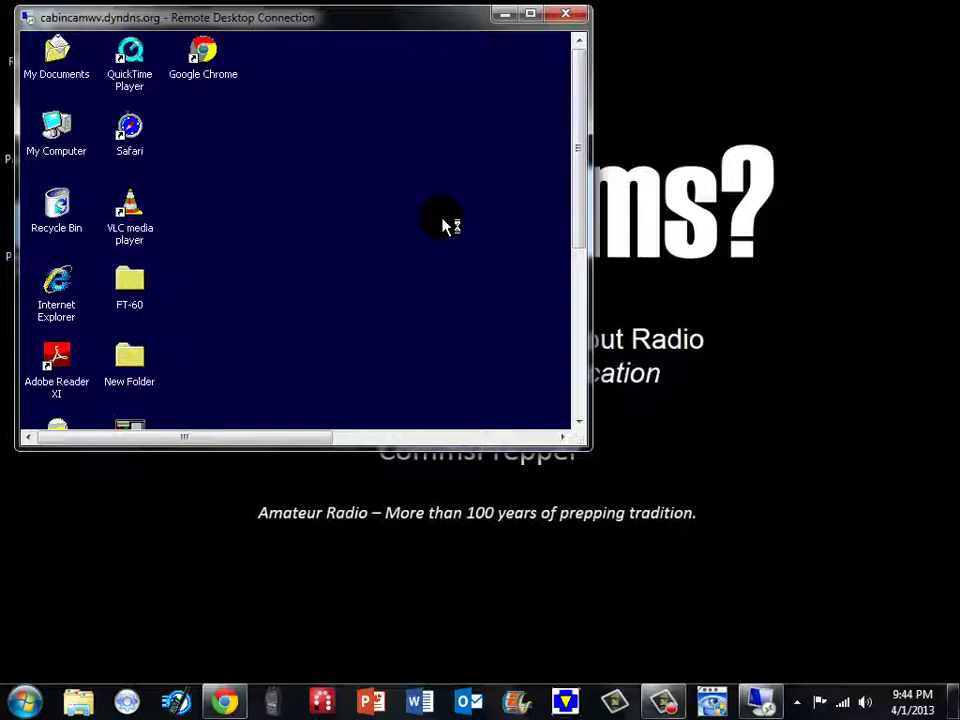
left_click_drag(594, 403, 940, 437)
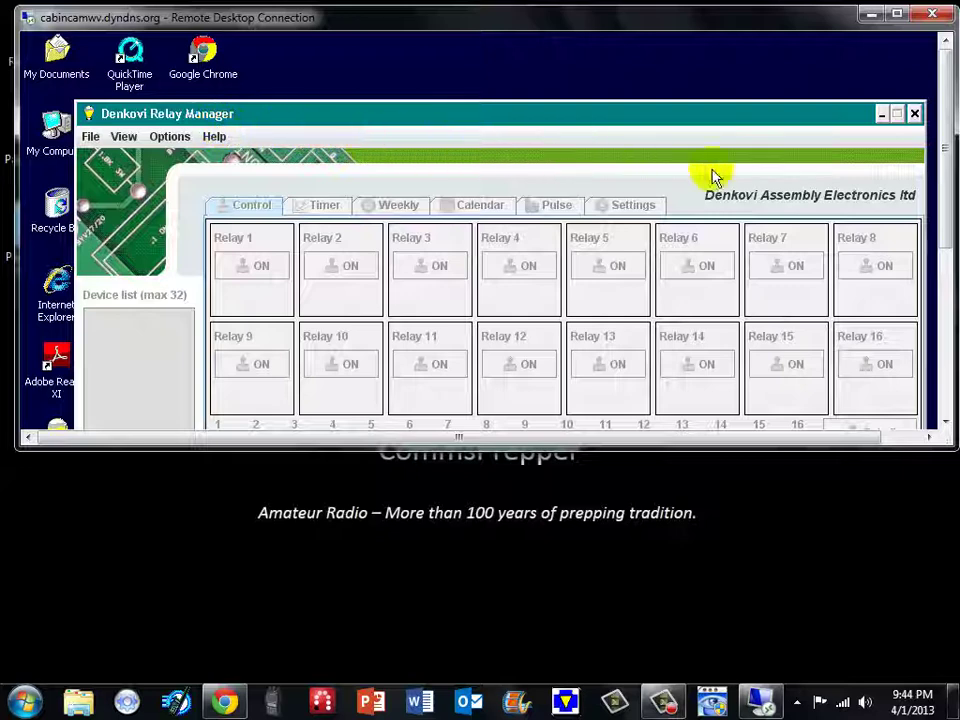
- Close Denkovi Relay Manager, launch Paclink on the remote computer, and narrow the session window
left_click(914, 115)
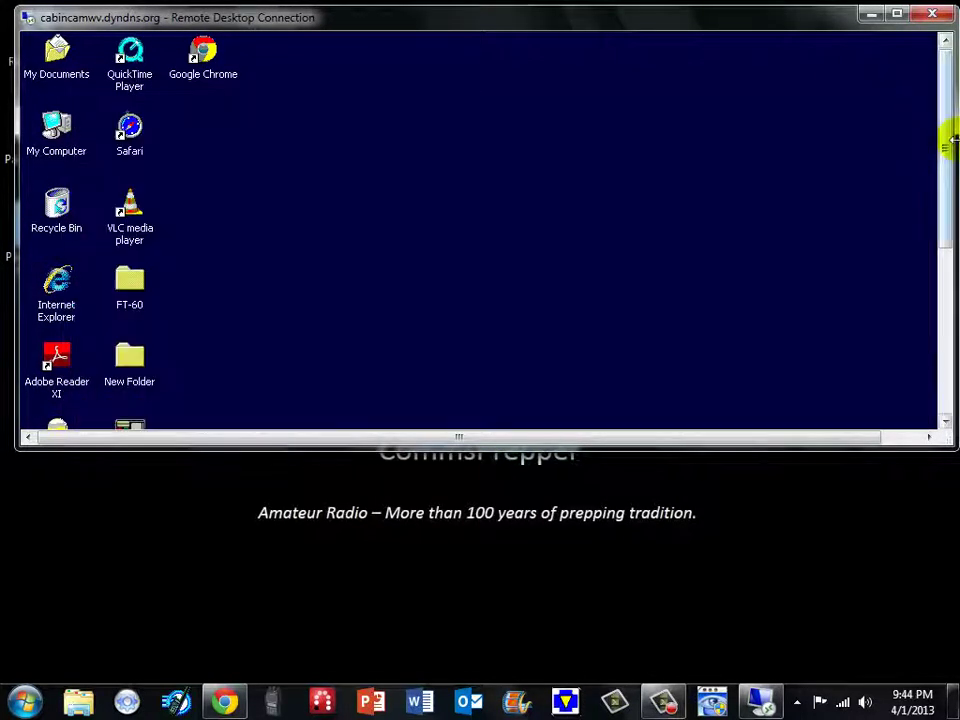
left_click_drag(953, 152, 945, 237)
left_click(139, 344)
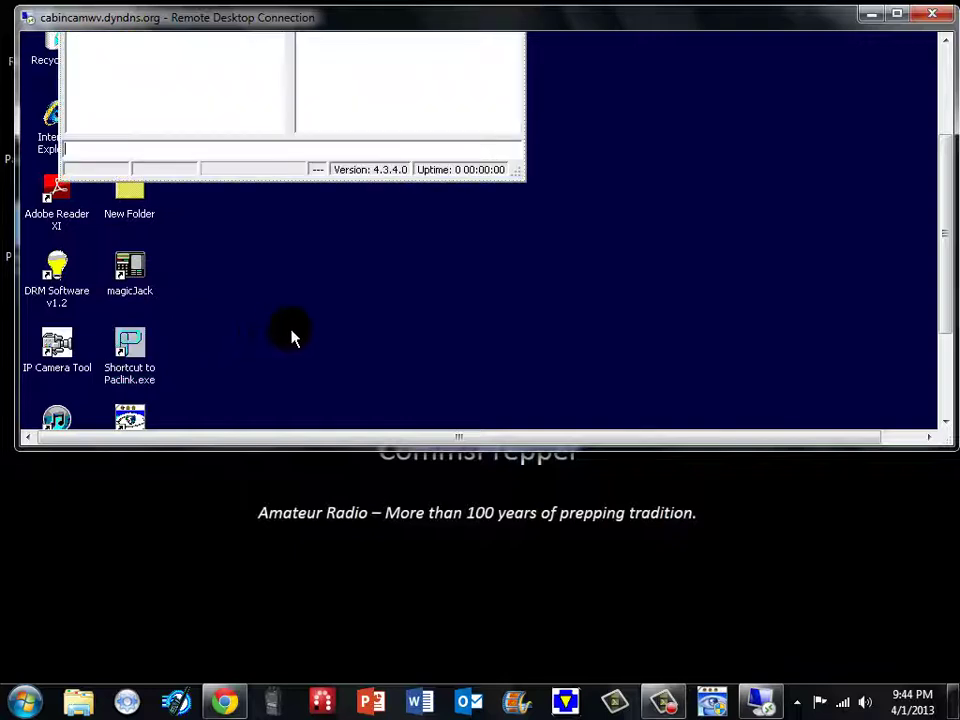
left_click_drag(942, 250, 949, 161)
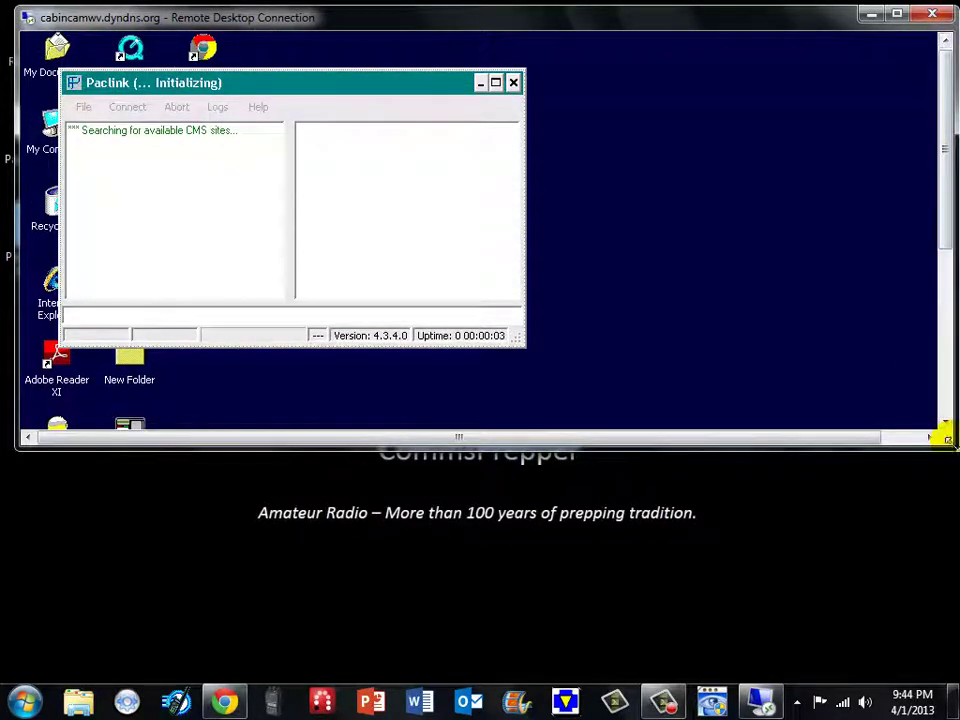
left_click_drag(948, 440, 572, 414)
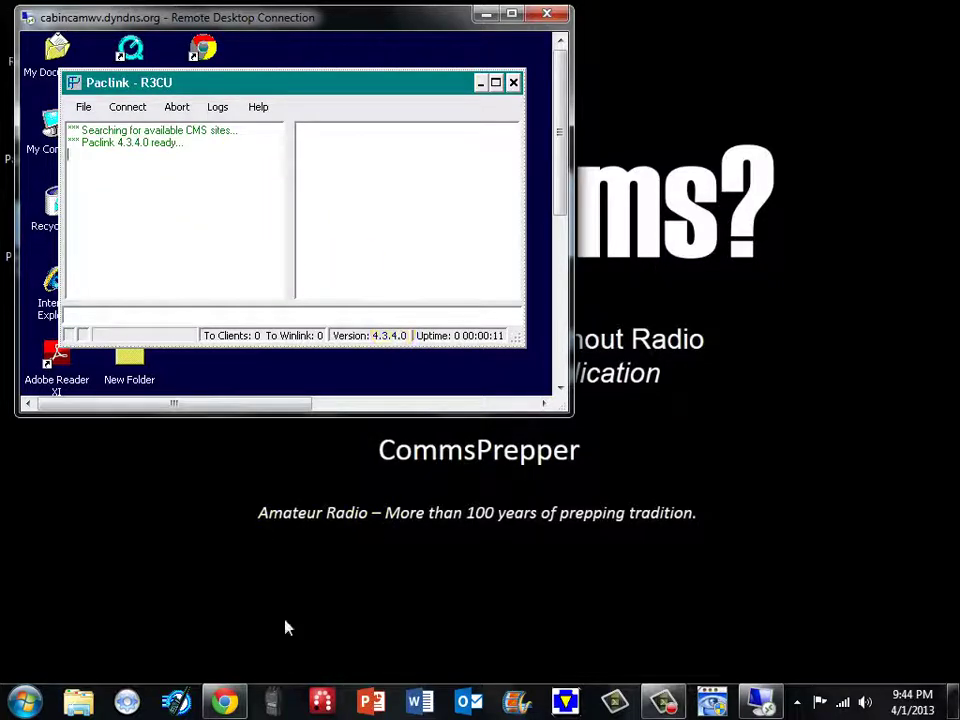
- Launch Outlook with the R3CU Winlink profile
left_click(470, 700)
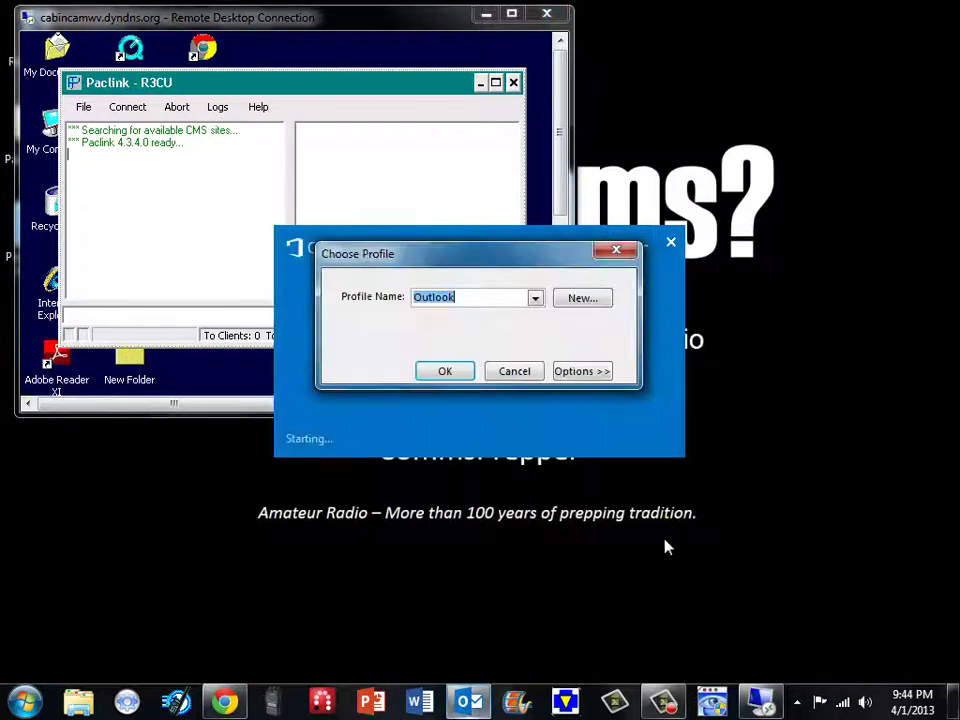
left_click(535, 298)
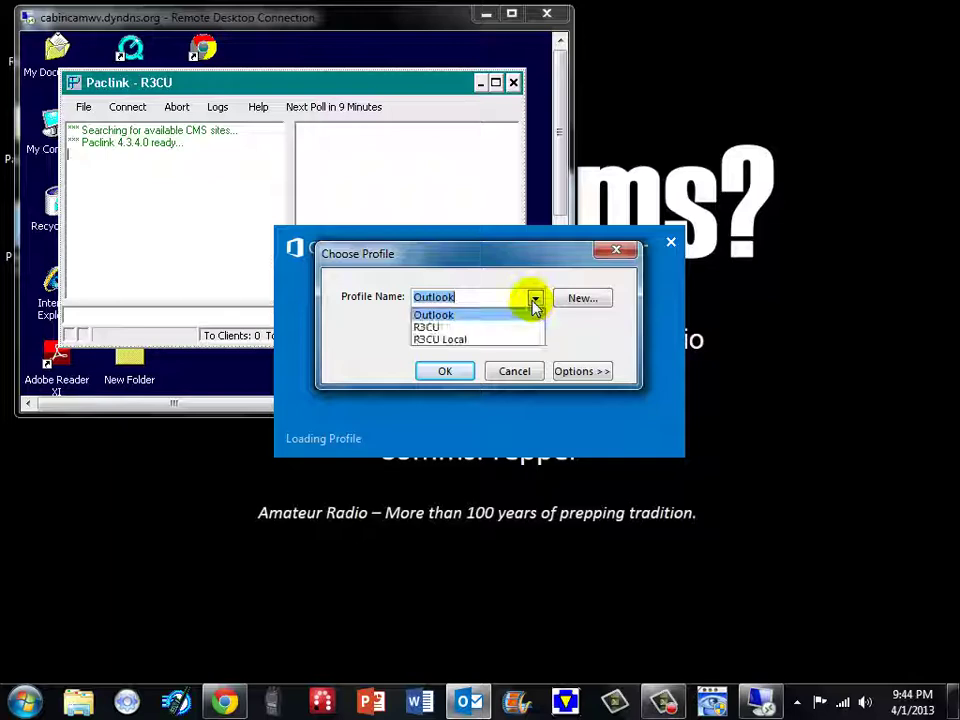
left_click(467, 327)
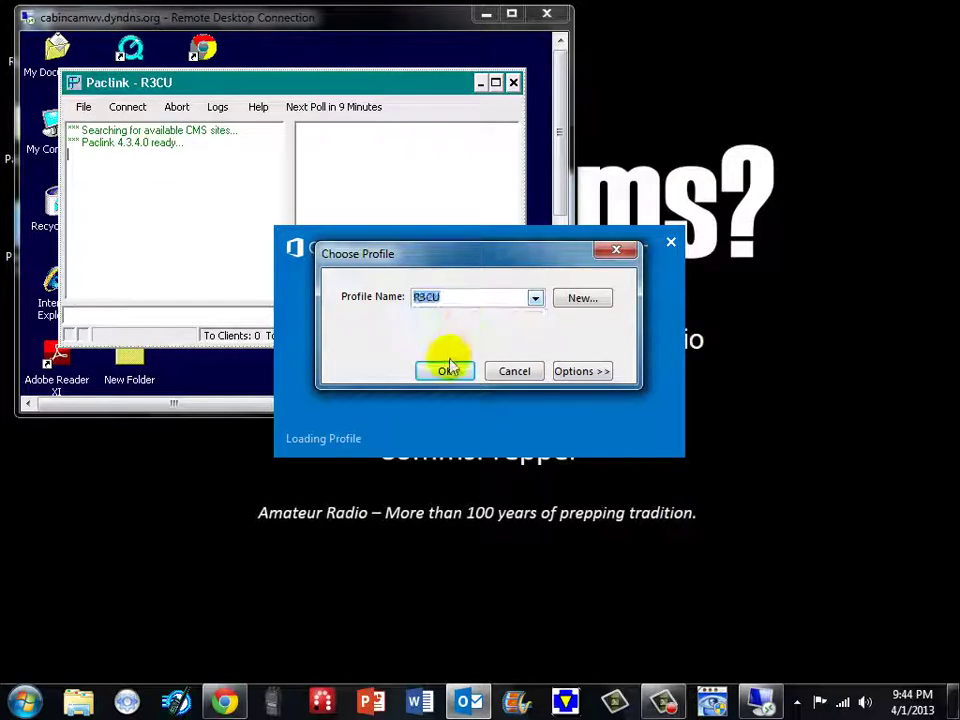
left_click(448, 372)
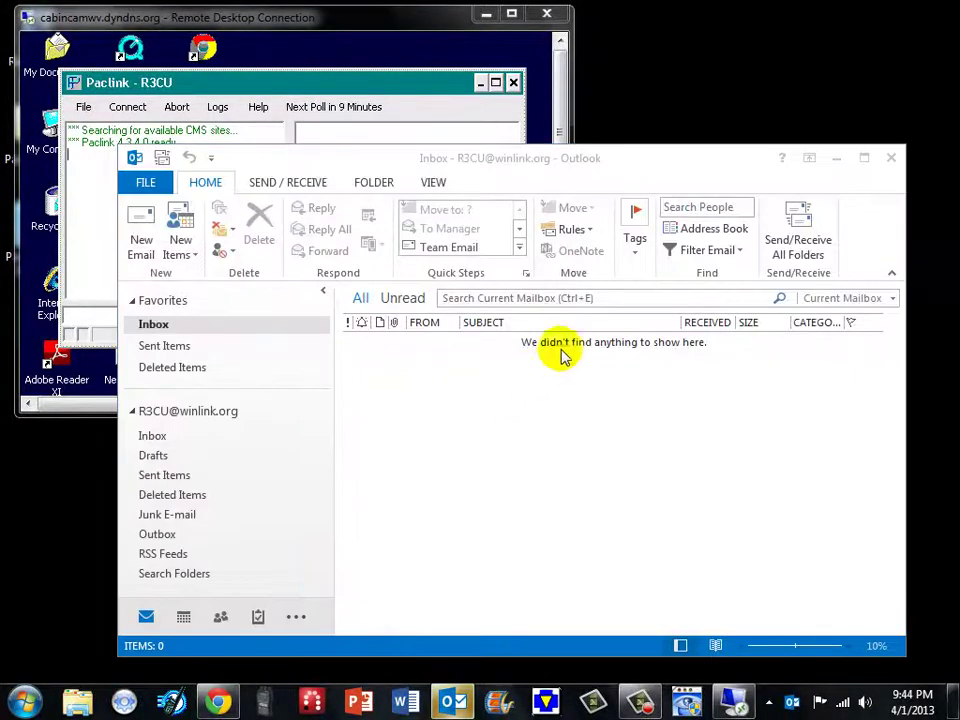
- Run Send/Receive All Folders so Paclink logs POP3 links and the Inbox stays empty
left_click_drag(542, 160, 479, 431)
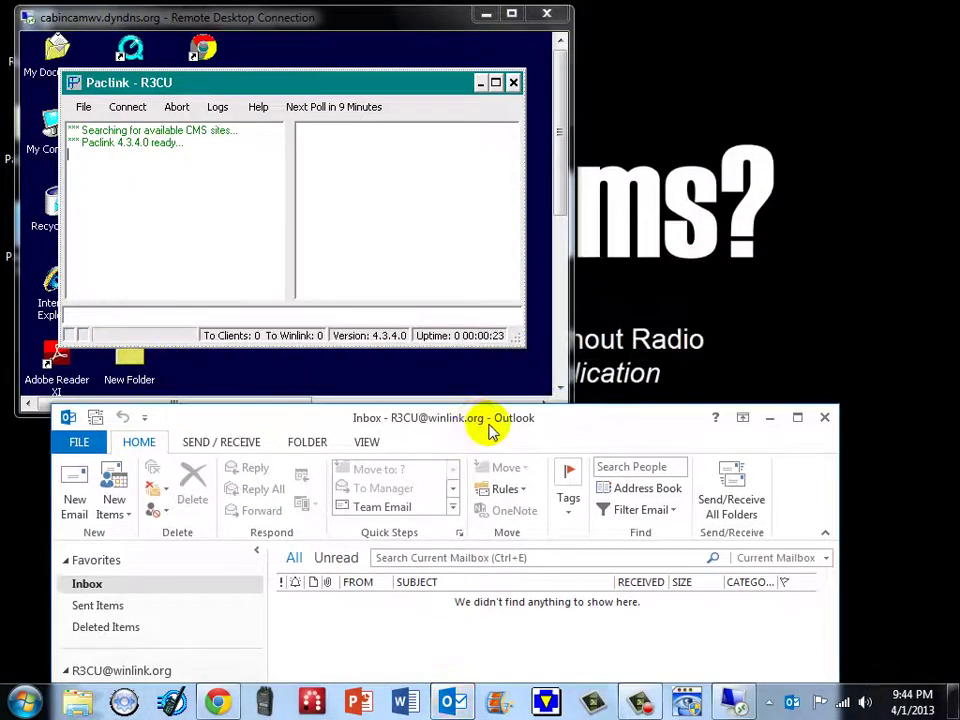
left_click(744, 518)
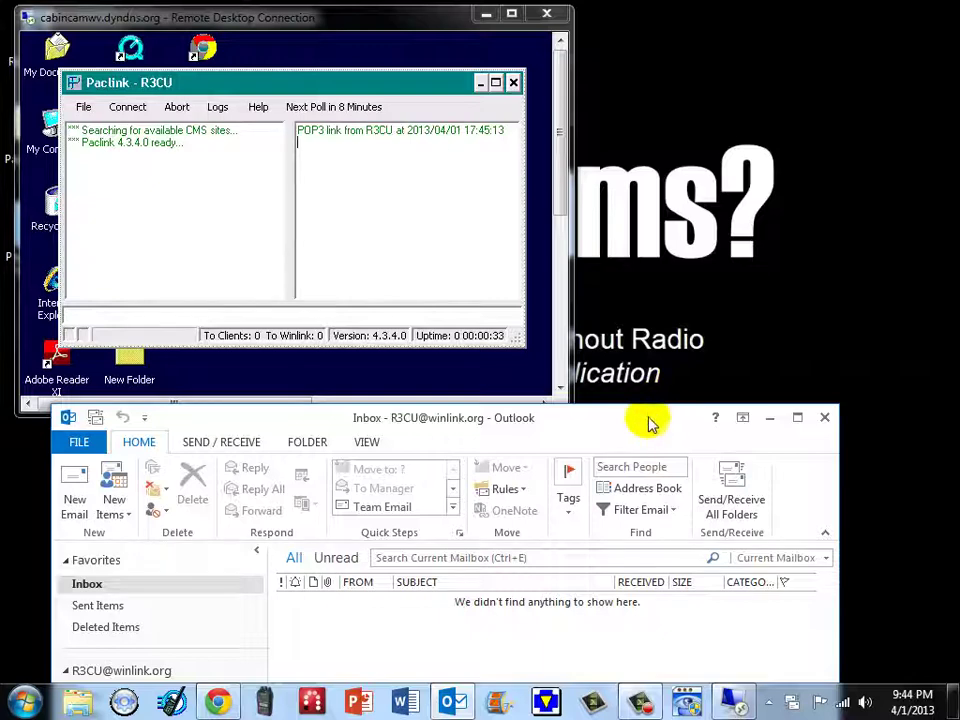
left_click_drag(649, 422, 729, 476)
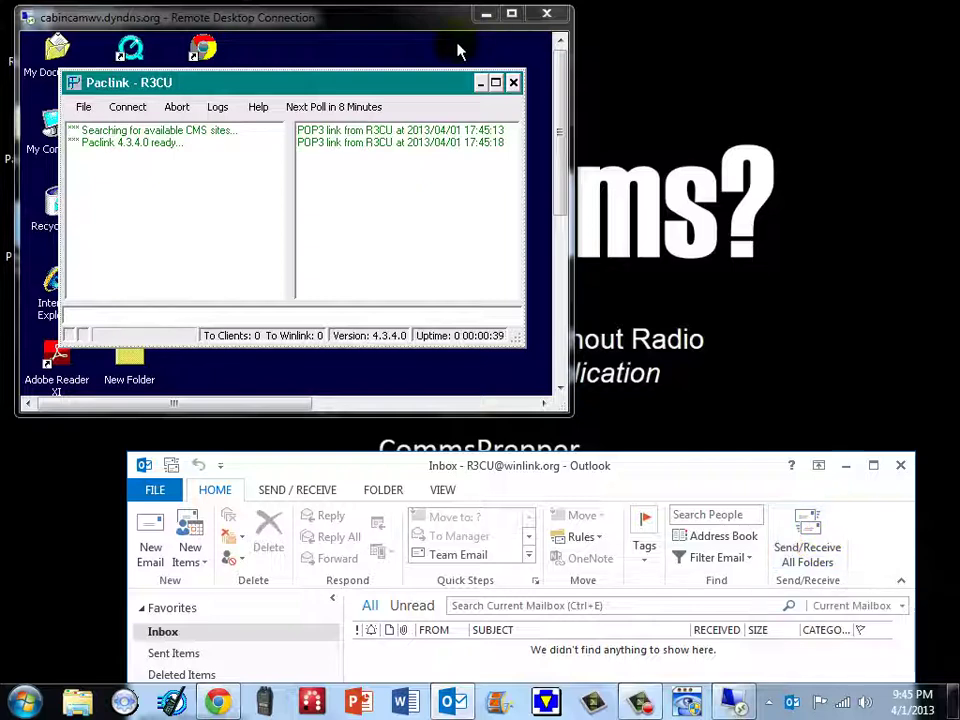
left_click(396, 186)
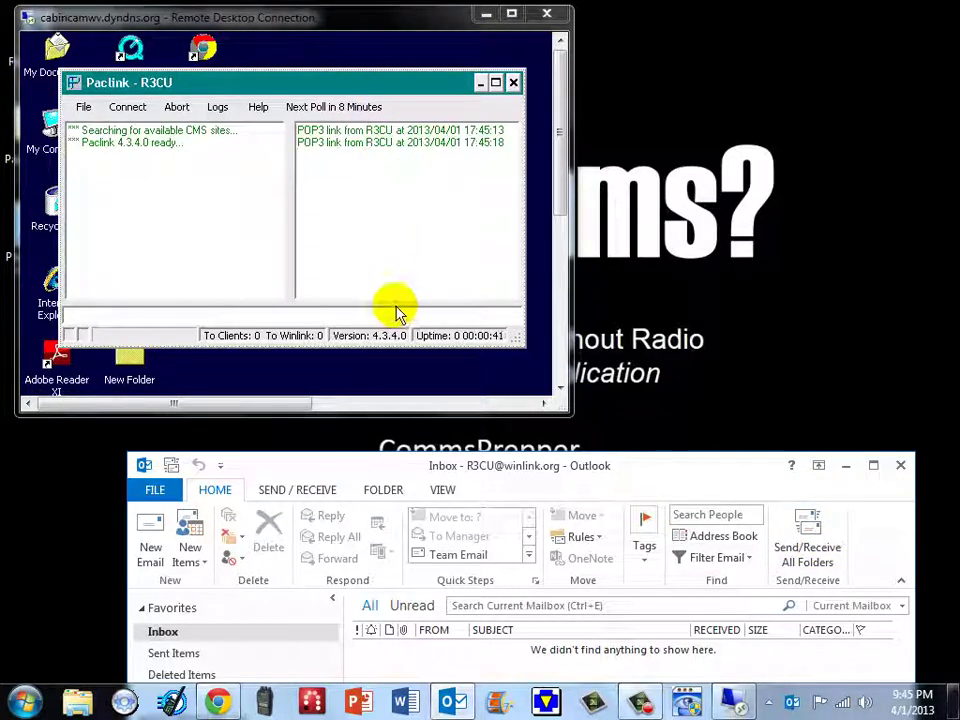
- Send the Gmail contact a 'test via wv' message reading 'Long path test'
left_click(150, 530)
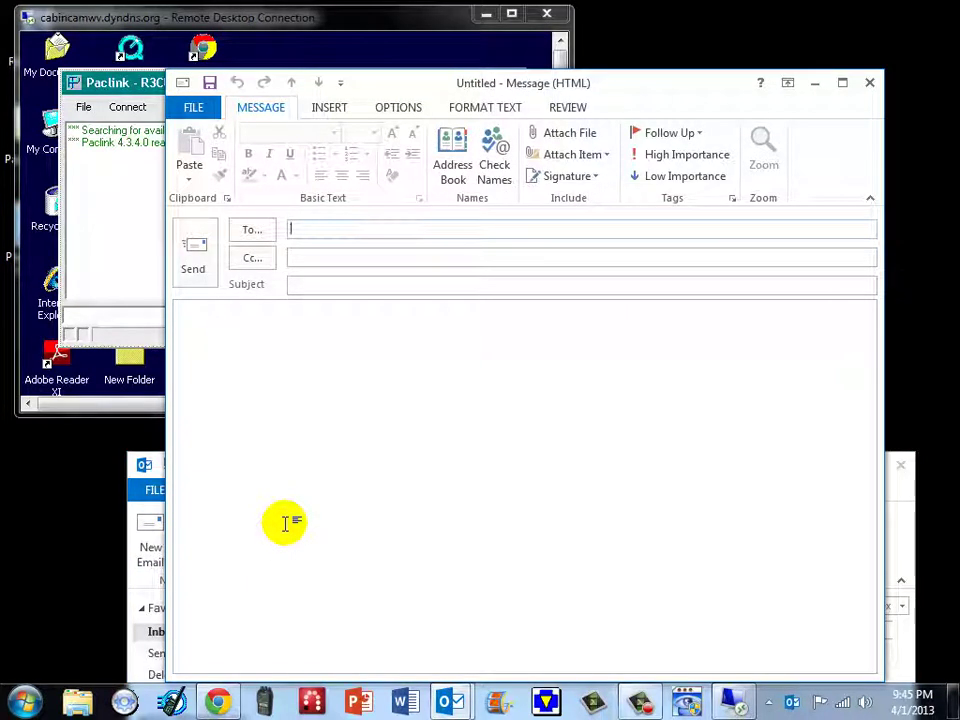
type("comm")
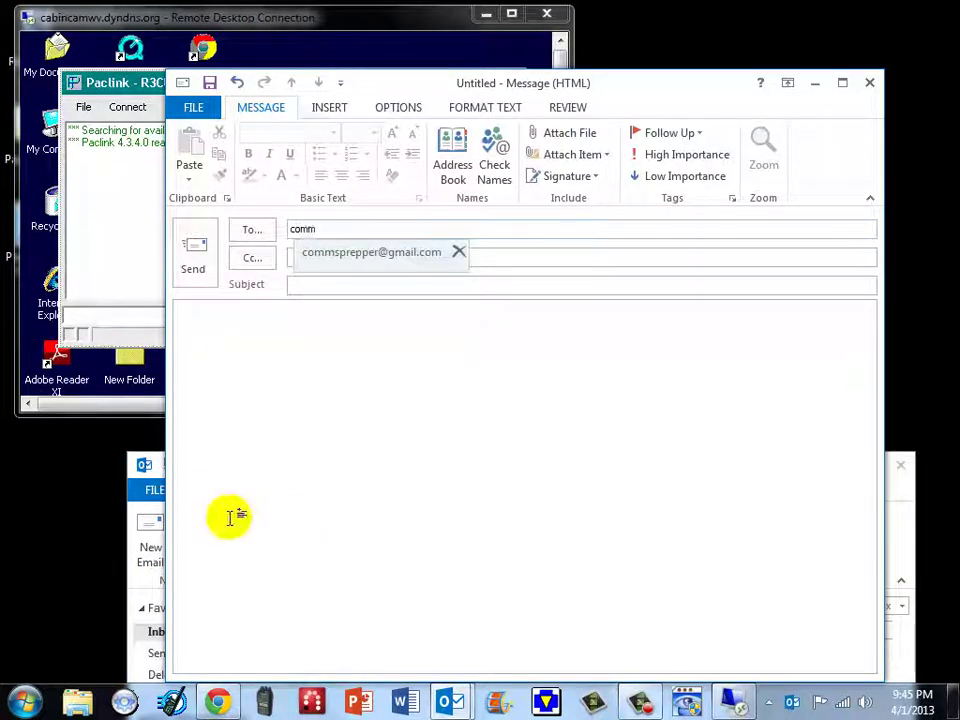
left_click(356, 253)
left_click(362, 286)
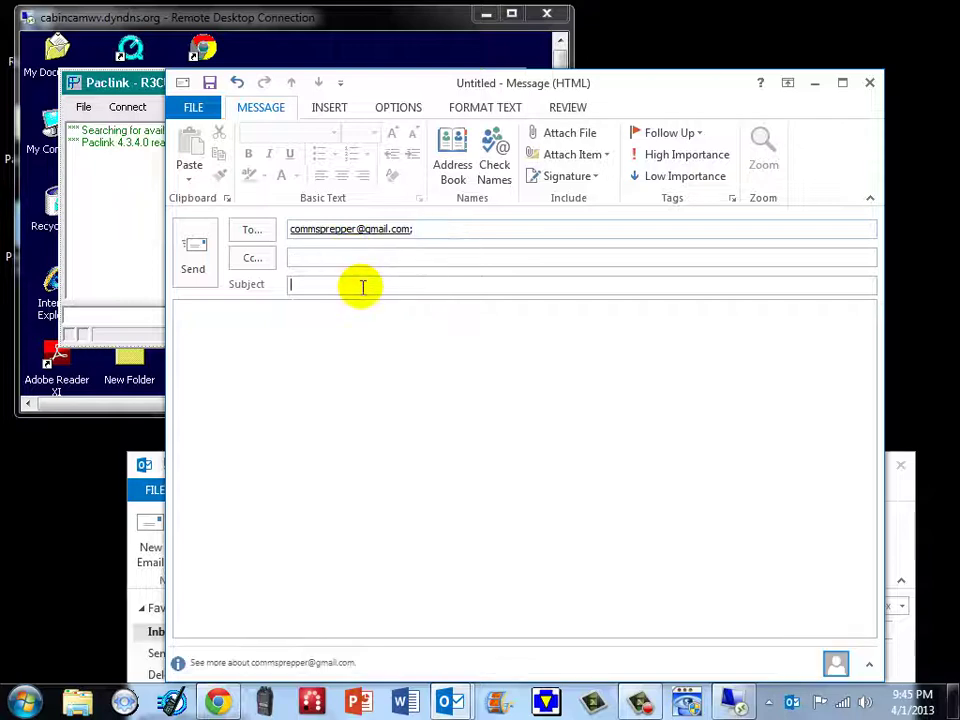
type("test via wx")
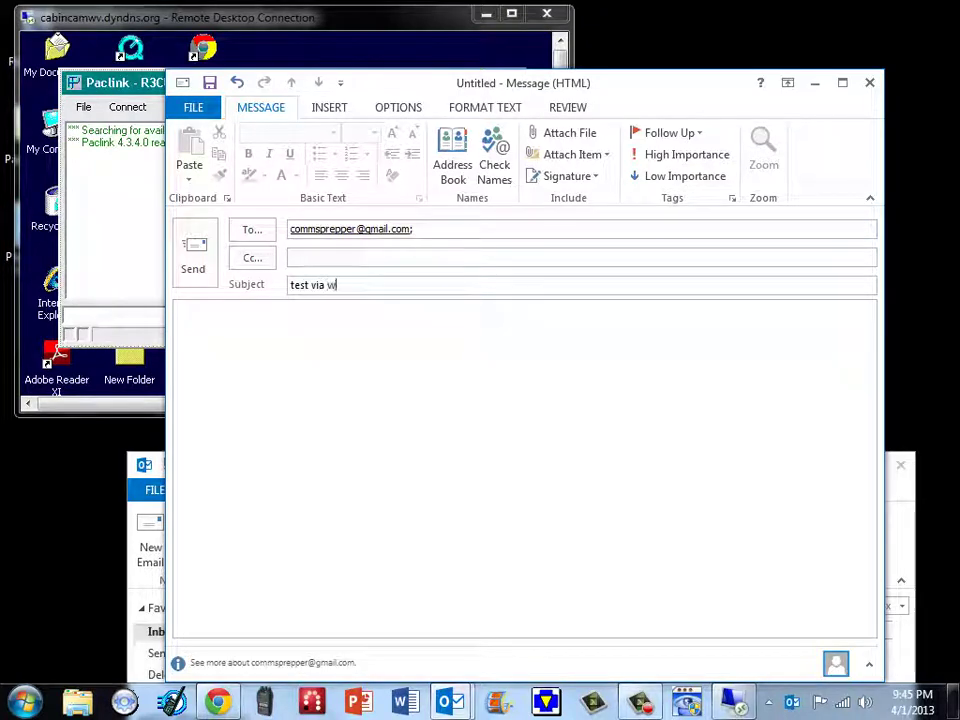
left_click(336, 315)
type("long")
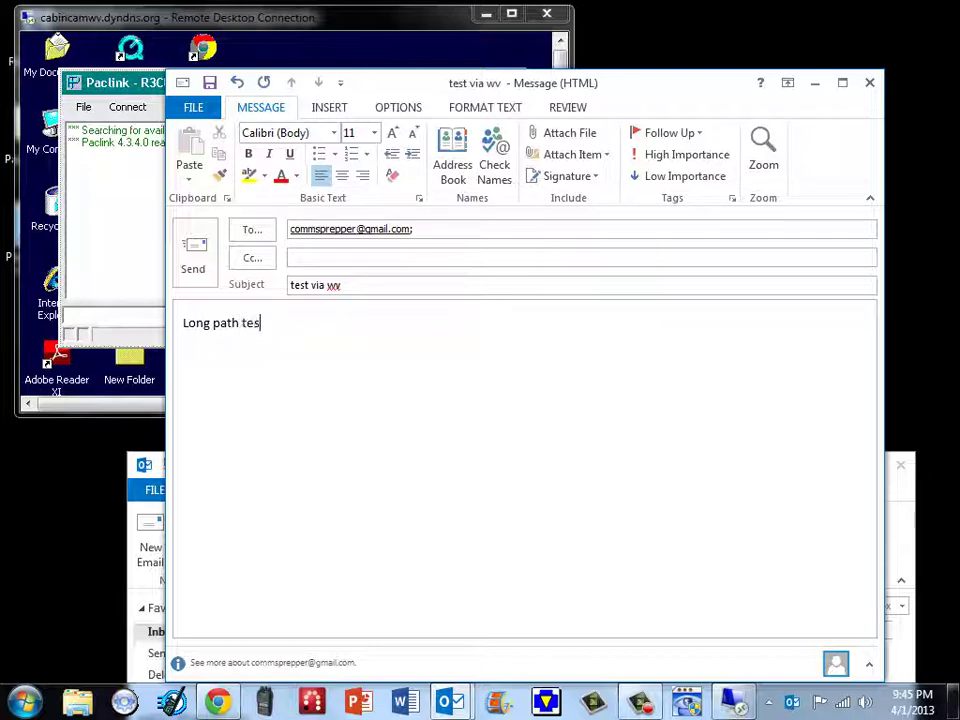
left_click(195, 256)
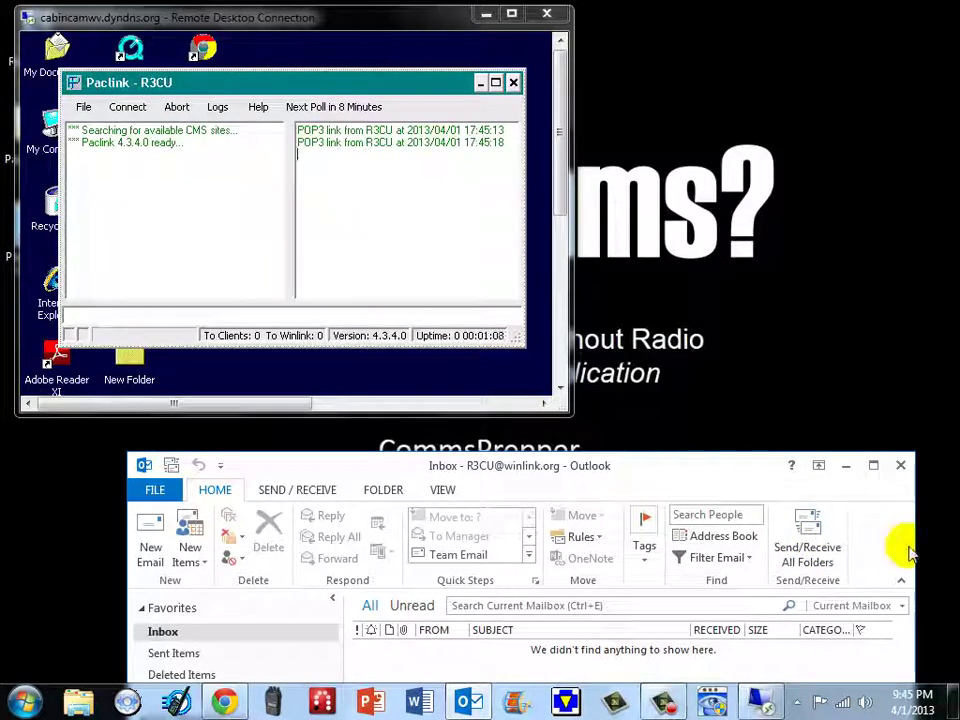
- Push the test message through Paclink to Winlink and review the polling interval without changes
left_click(822, 537)
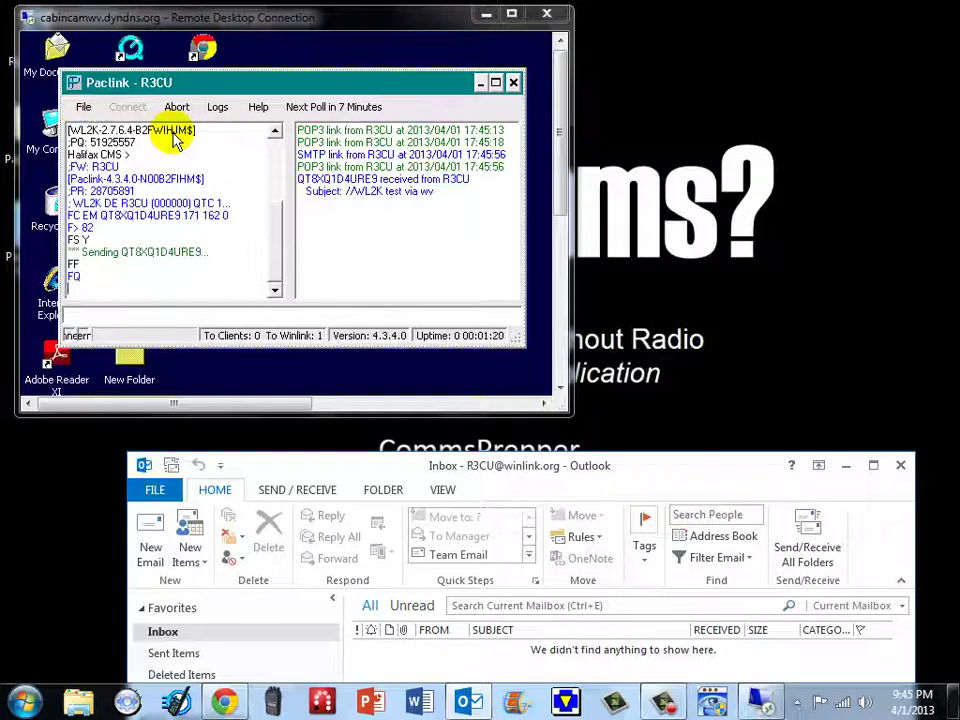
left_click(83, 107)
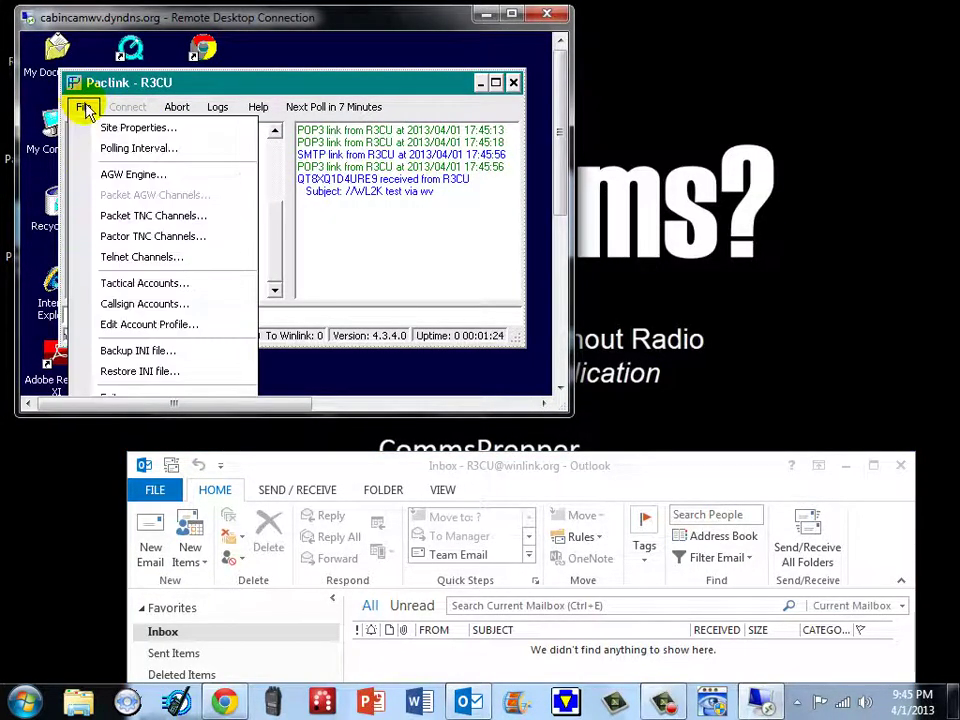
left_click(139, 150)
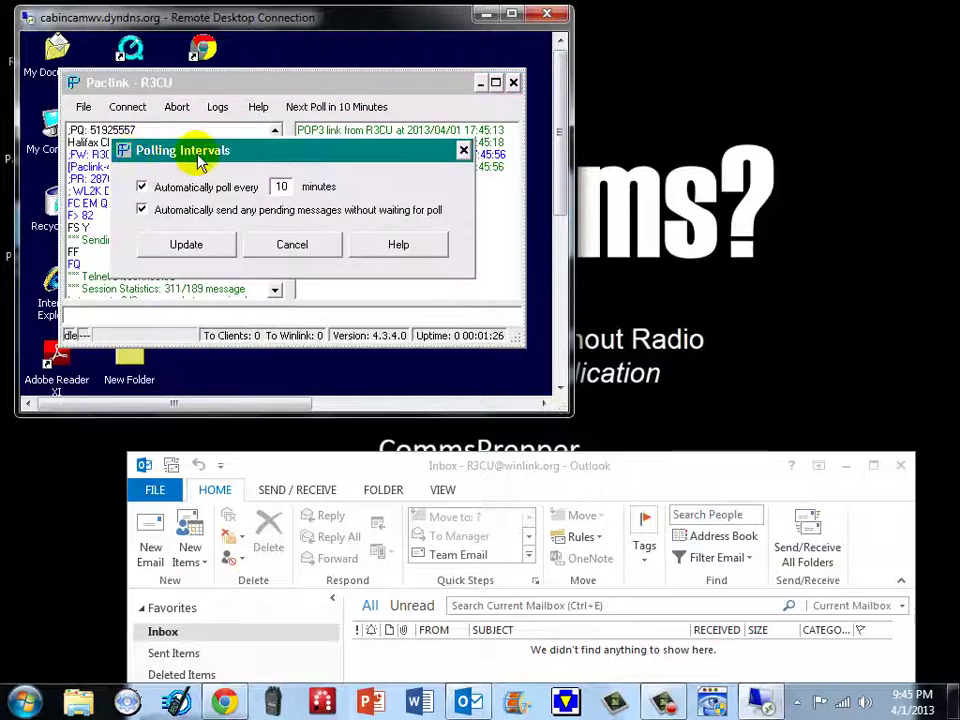
left_click(290, 245)
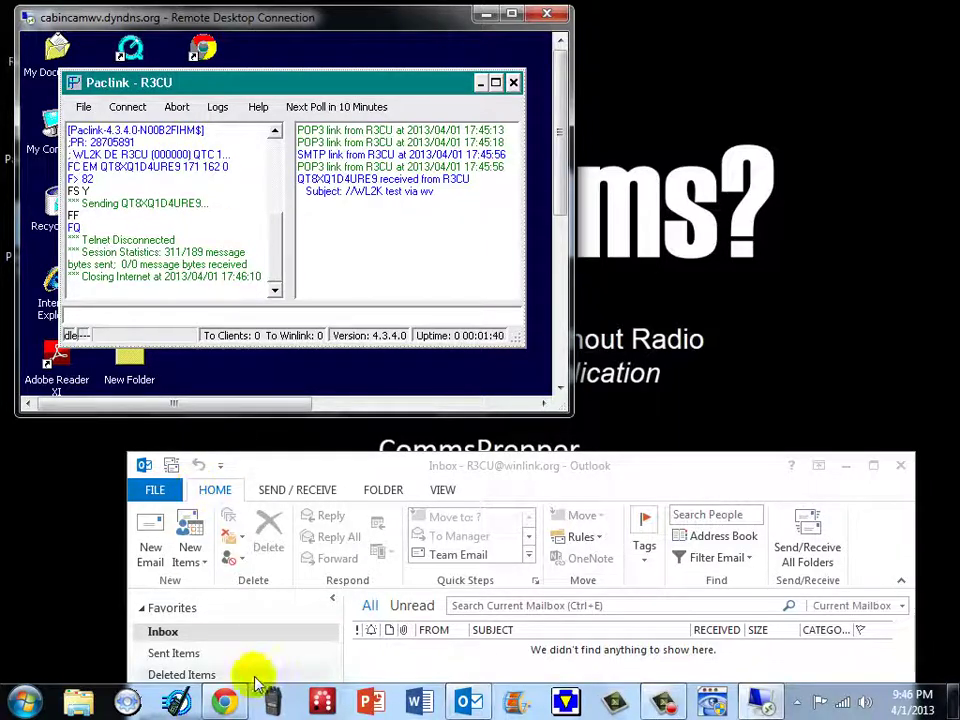
- In Gmail, reply 'test back wv' to the //WL2K /test via wv email
left_click(228, 702)
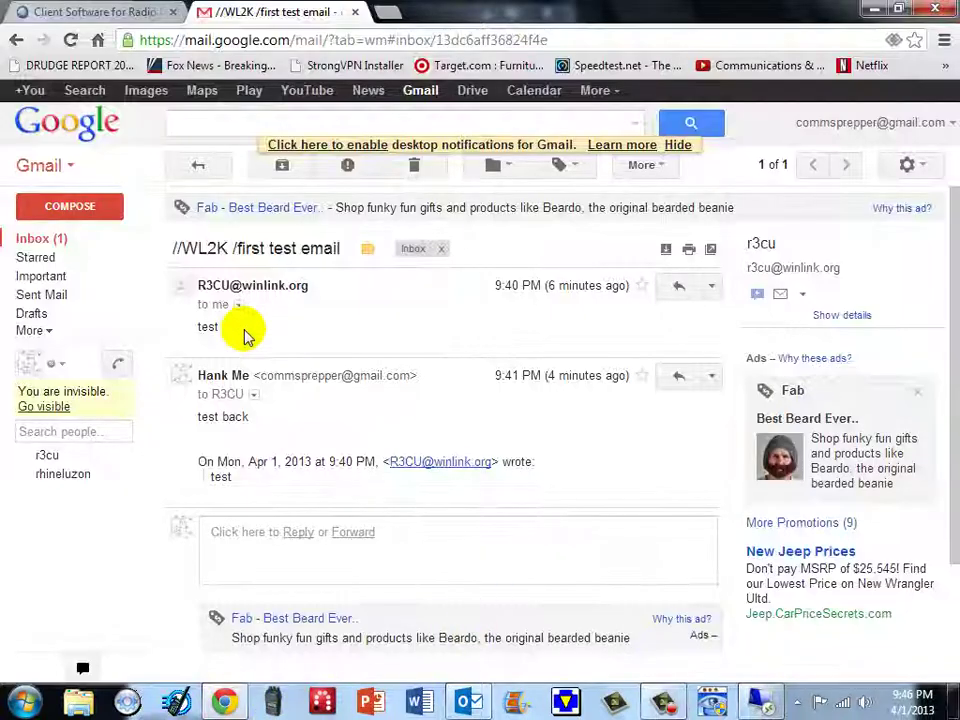
left_click(40, 240)
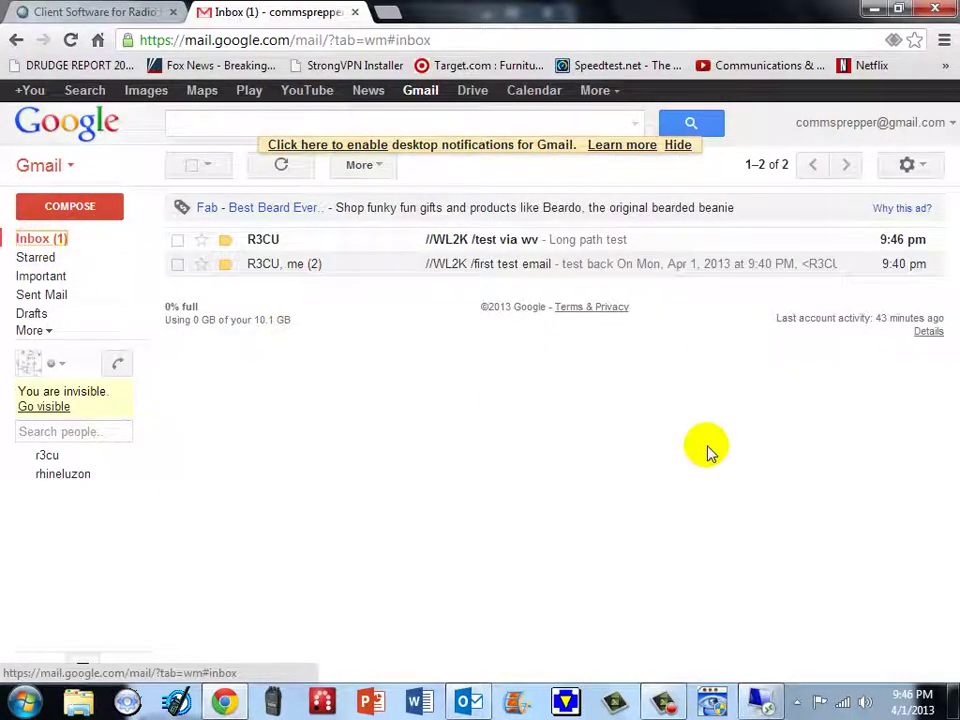
left_click(509, 243)
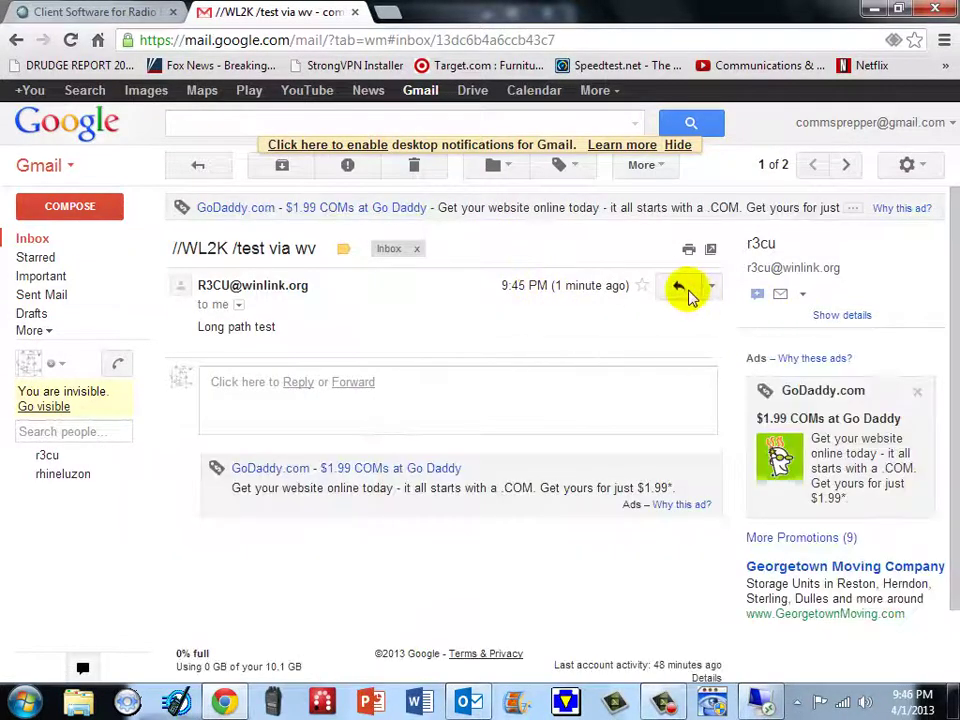
left_click(679, 286)
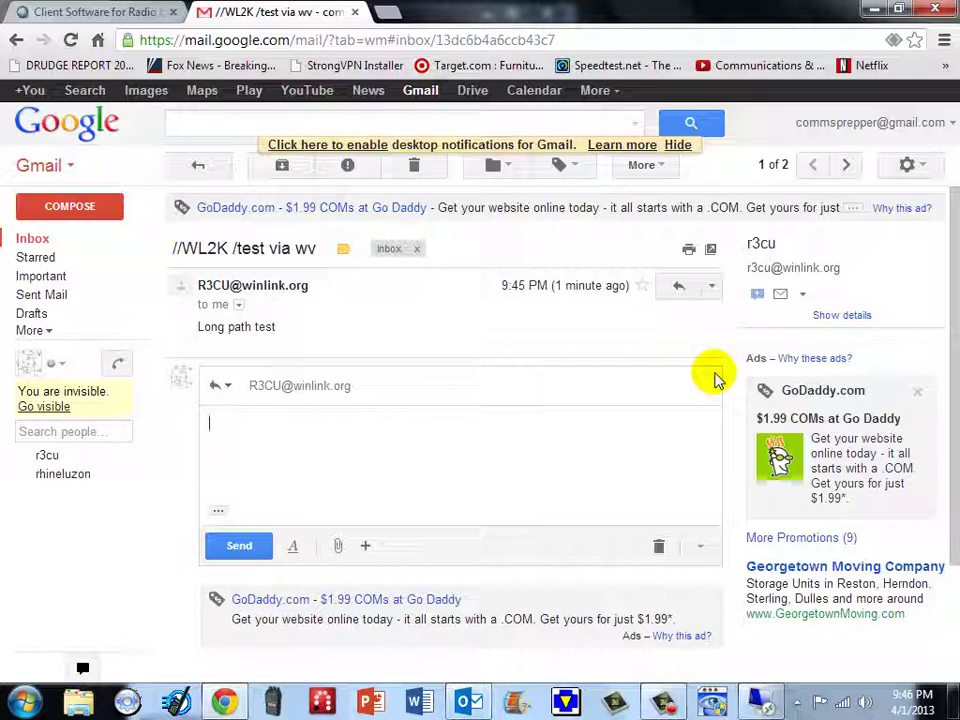
type("test vbac")
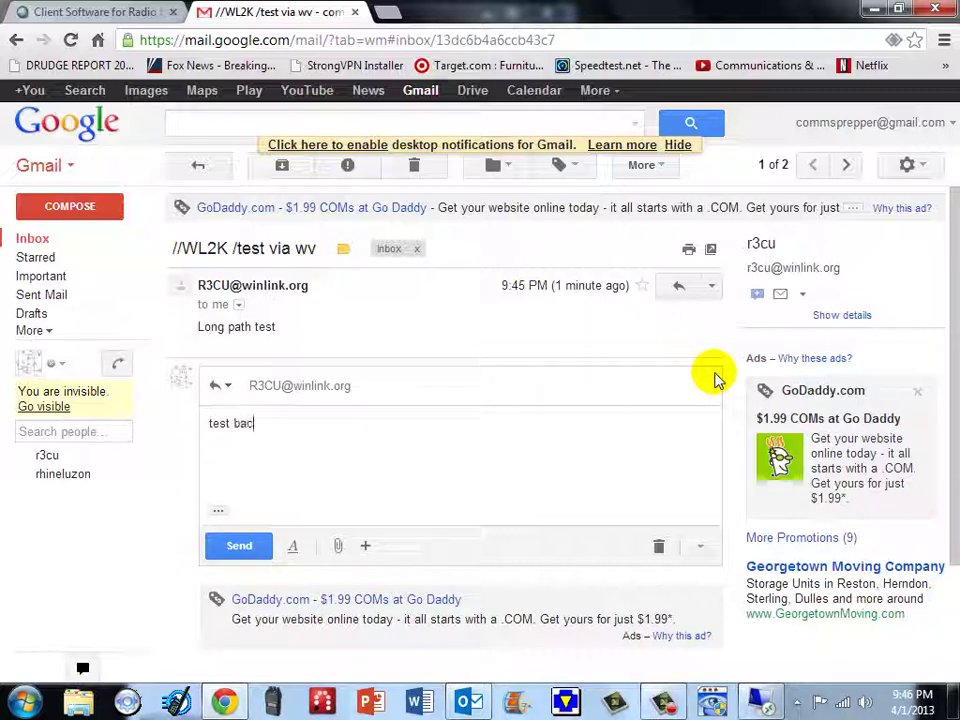
type("k wb")
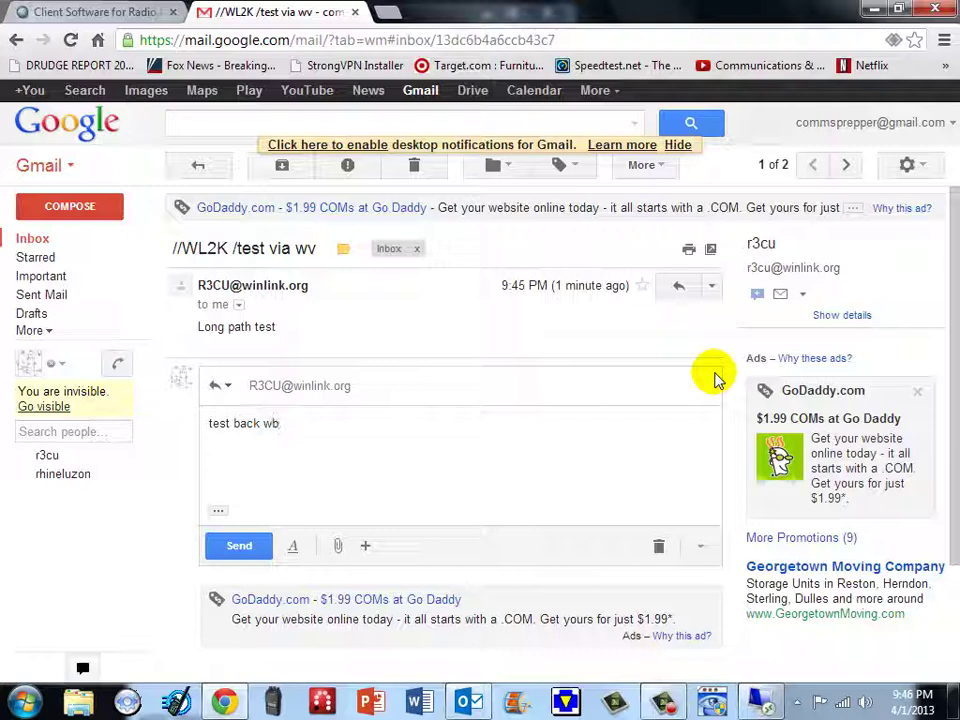
key("BackSpace")
type("v")
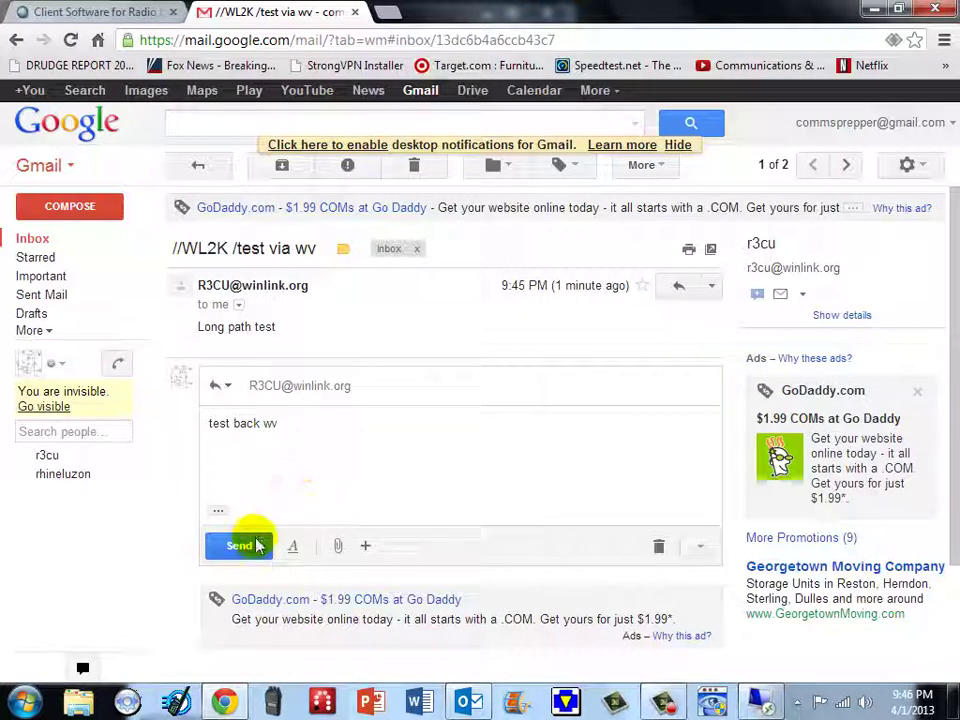
left_click(258, 545)
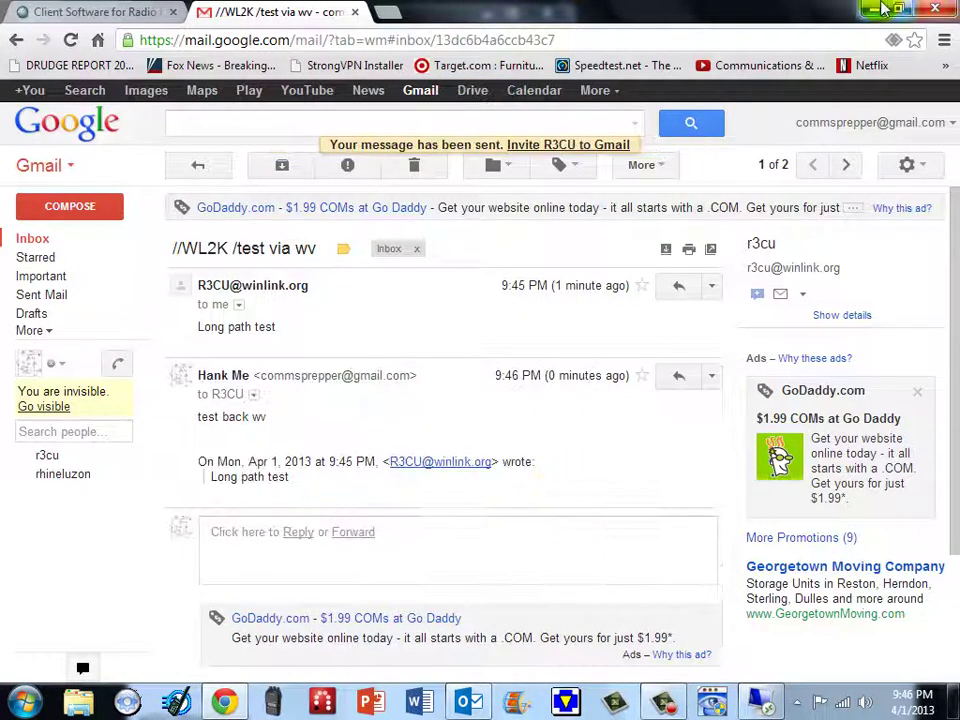
left_click(870, 10)
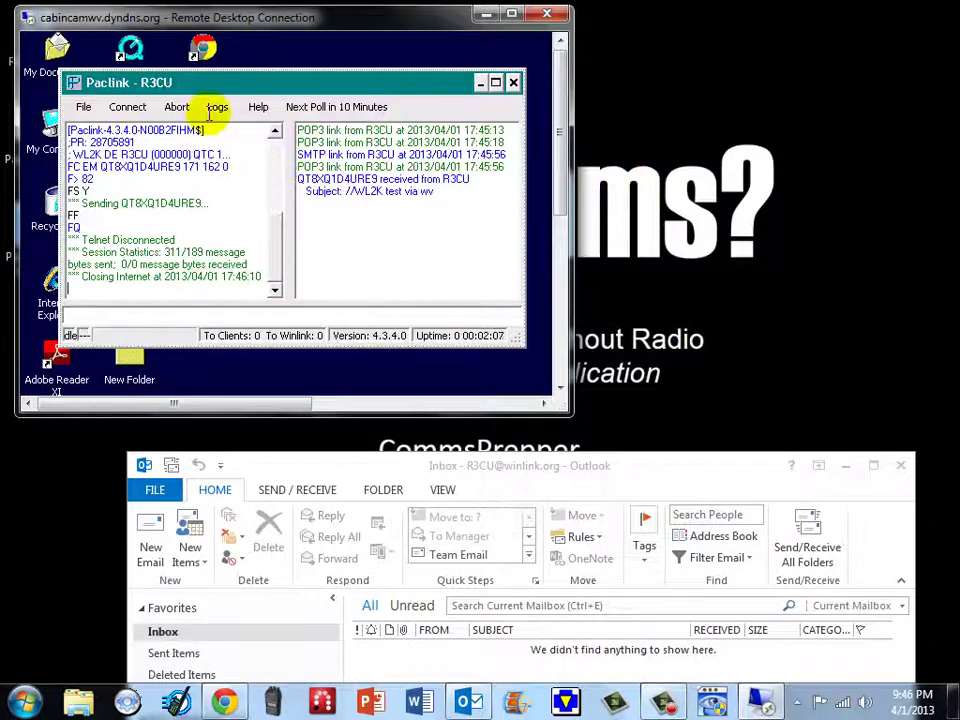
- Connect Paclink to Winlink over the Internet to download the incoming reply
left_click(130, 110)
mouse_move(214, 148)
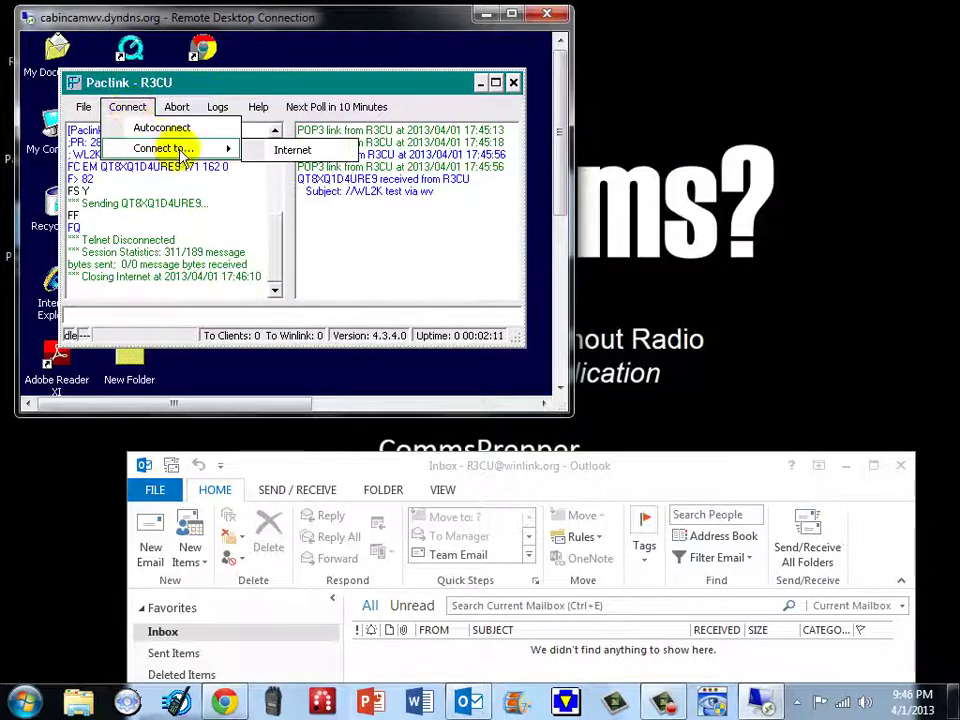
left_click(288, 153)
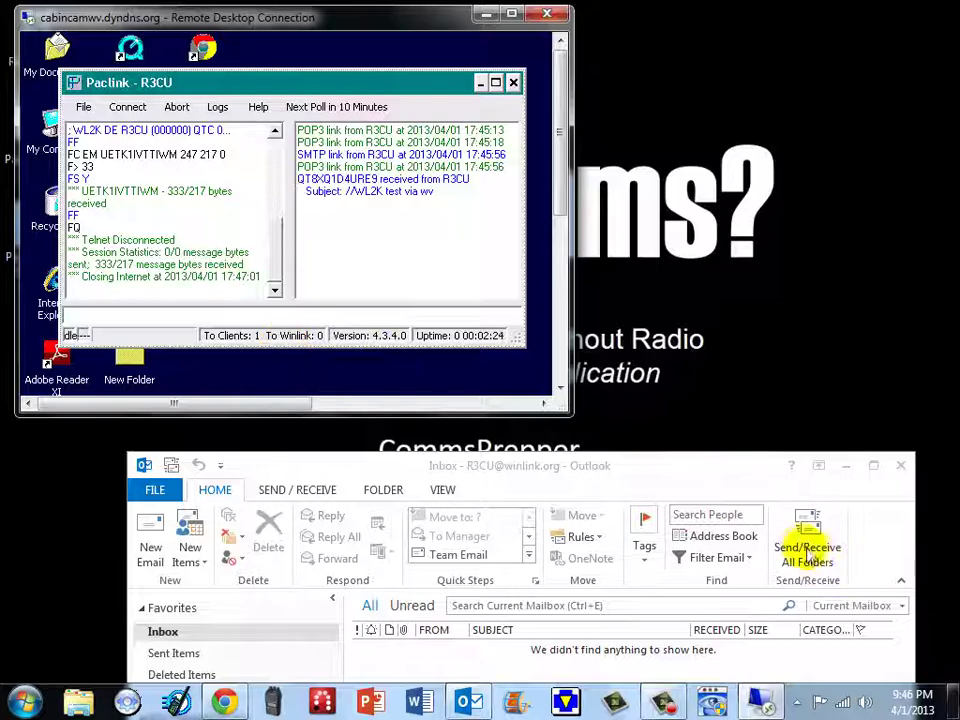
left_click_drag(718, 480, 733, 249)
- Collect and read the 'Re: //WL2K /test via wv' reply in Outlook, then minimize Outlook
left_click(822, 323)
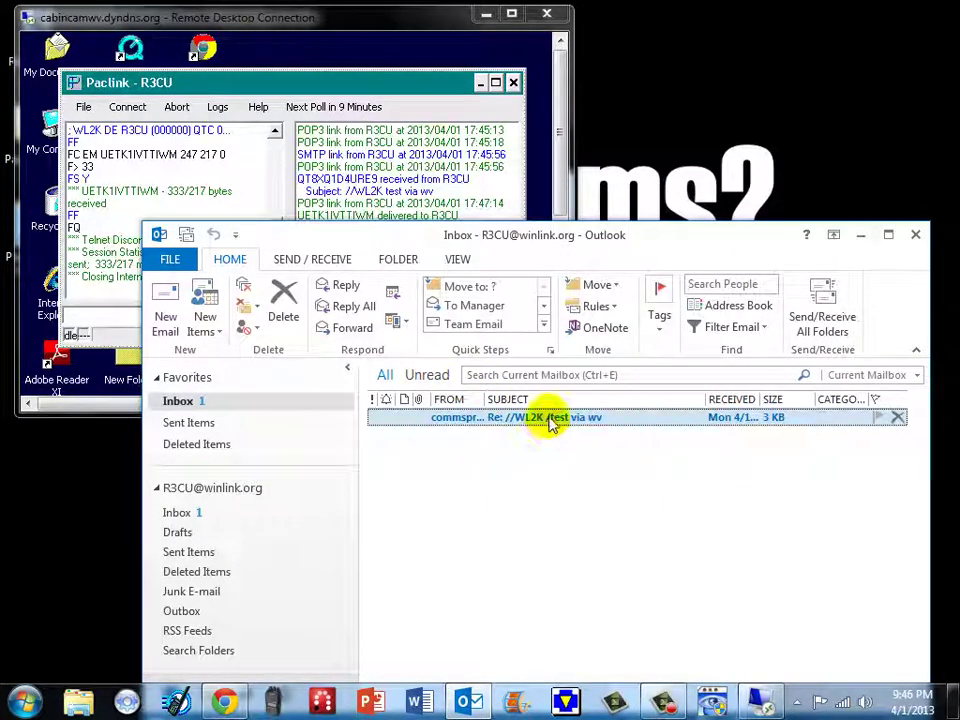
double_click(548, 418)
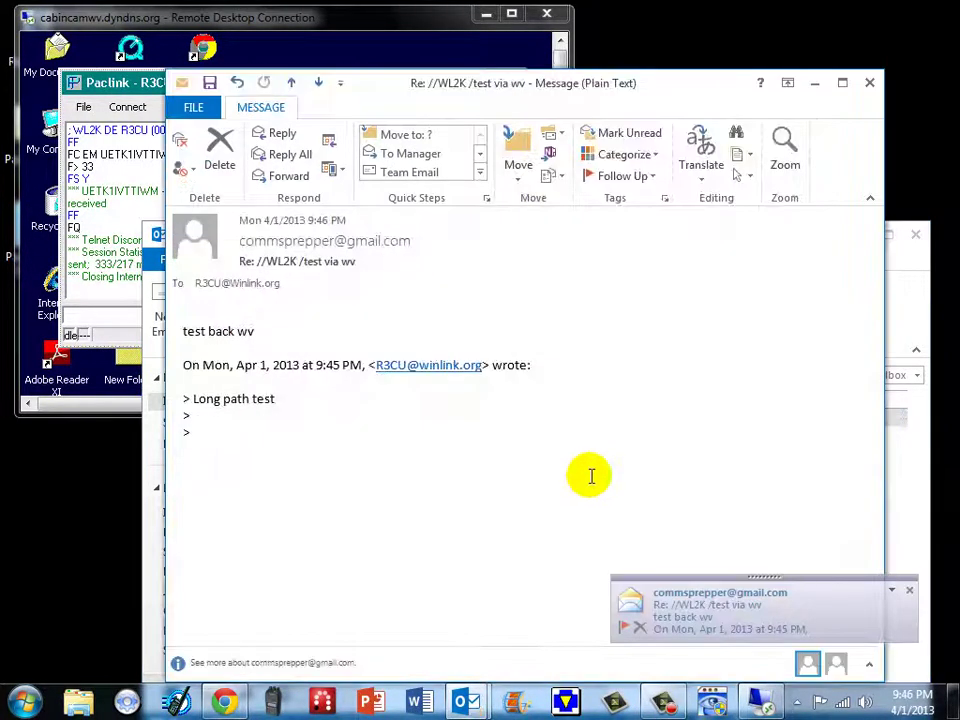
left_click(869, 83)
left_click_drag(723, 240, 685, 160)
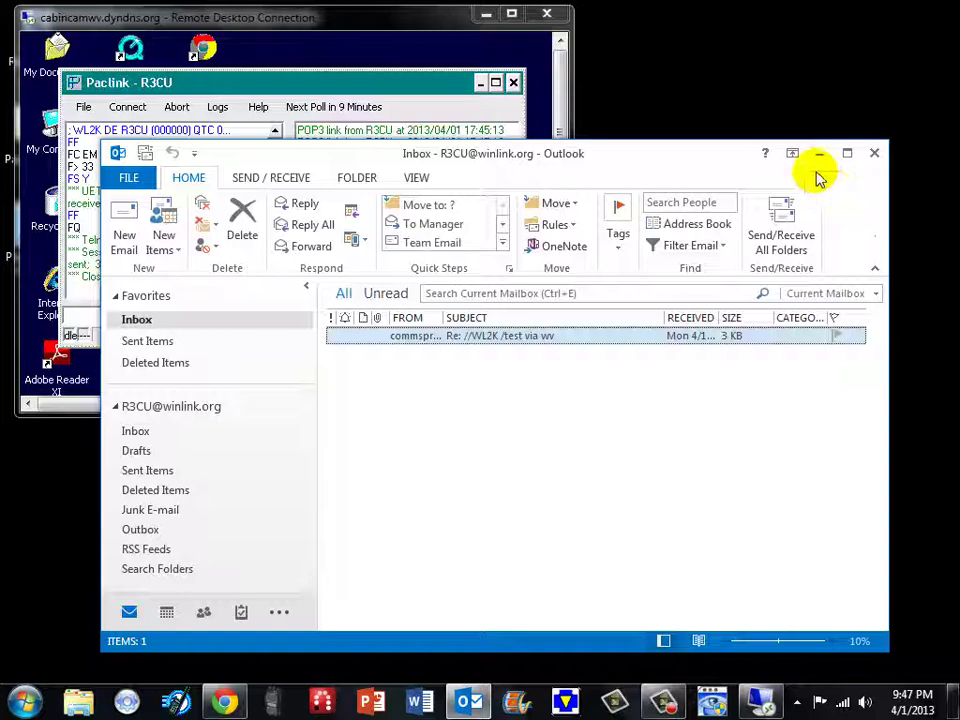
left_click(818, 155)
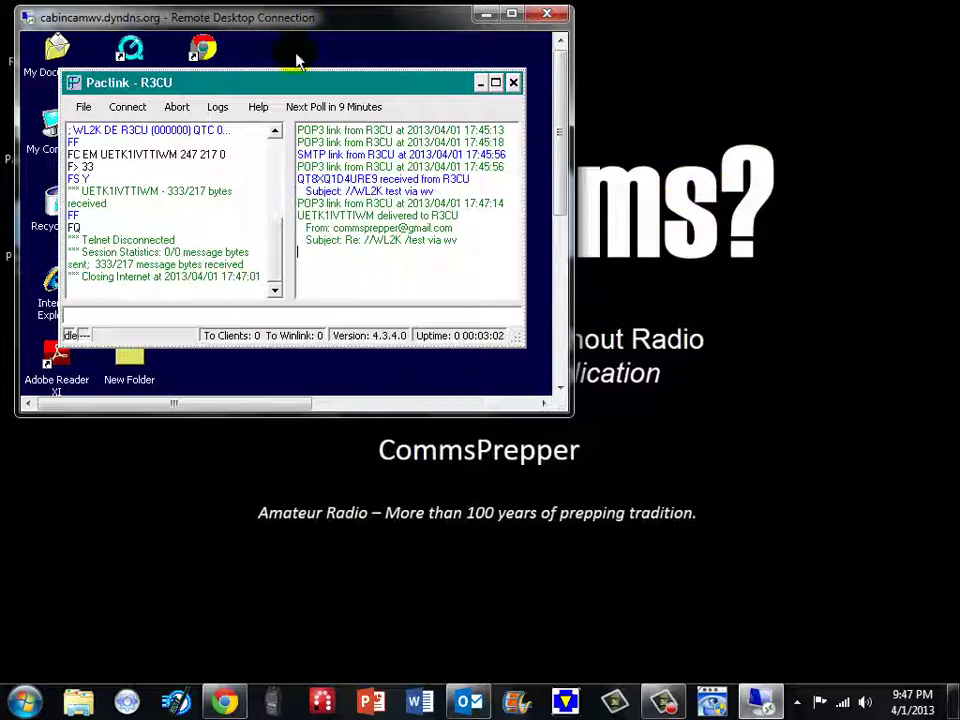
- Close Paclink and disconnect the remote desktop session from the Start menu
left_click(512, 82)
left_click_drag(561, 107, 561, 343)
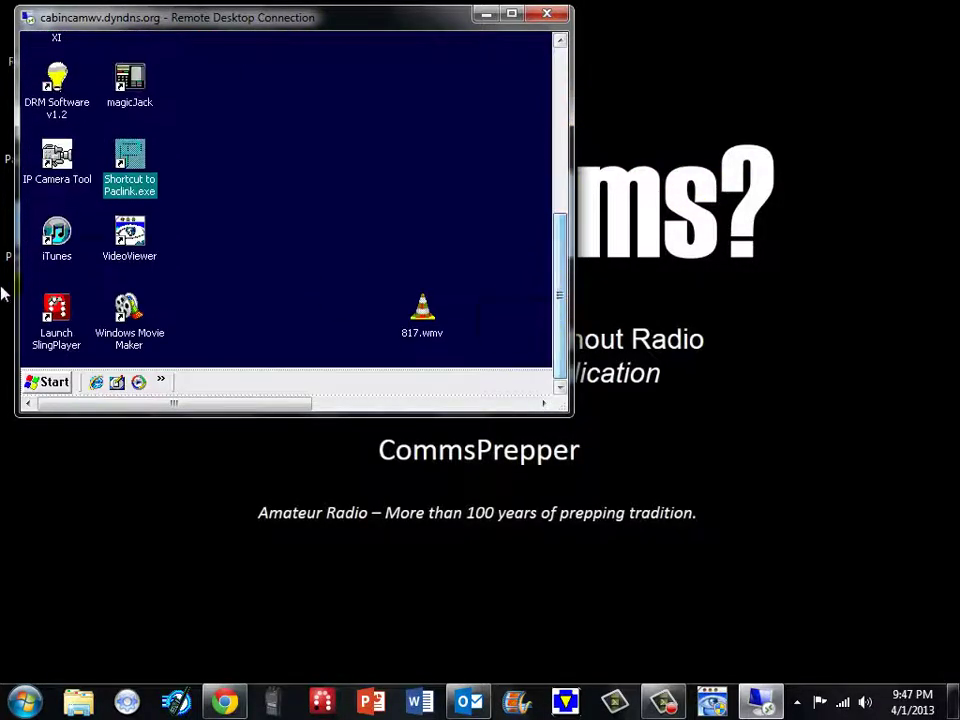
left_click(50, 384)
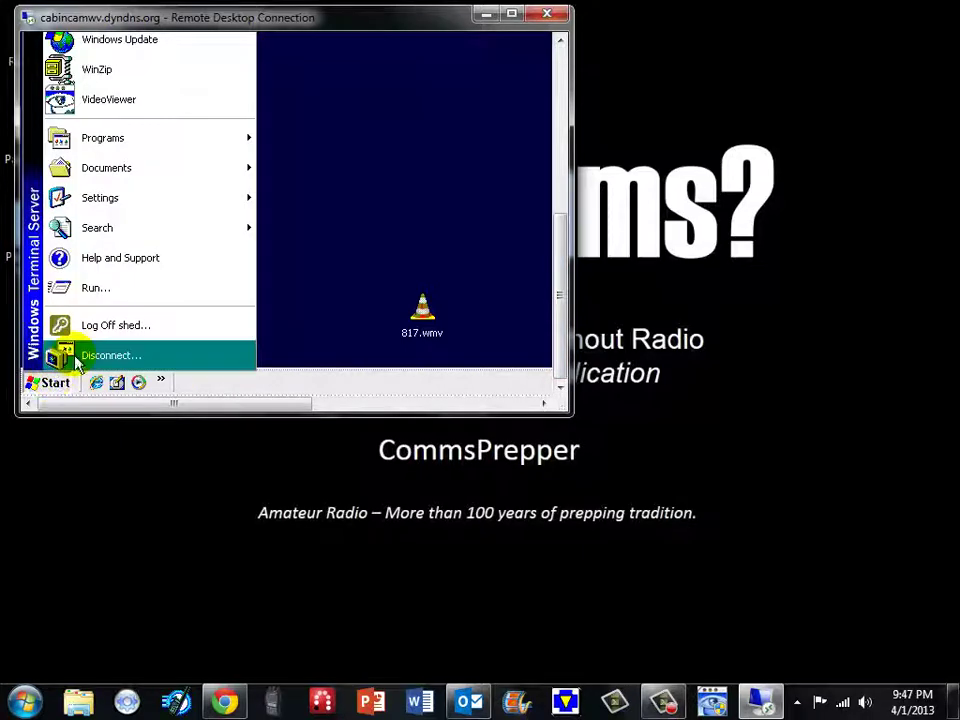
left_click(64, 352)
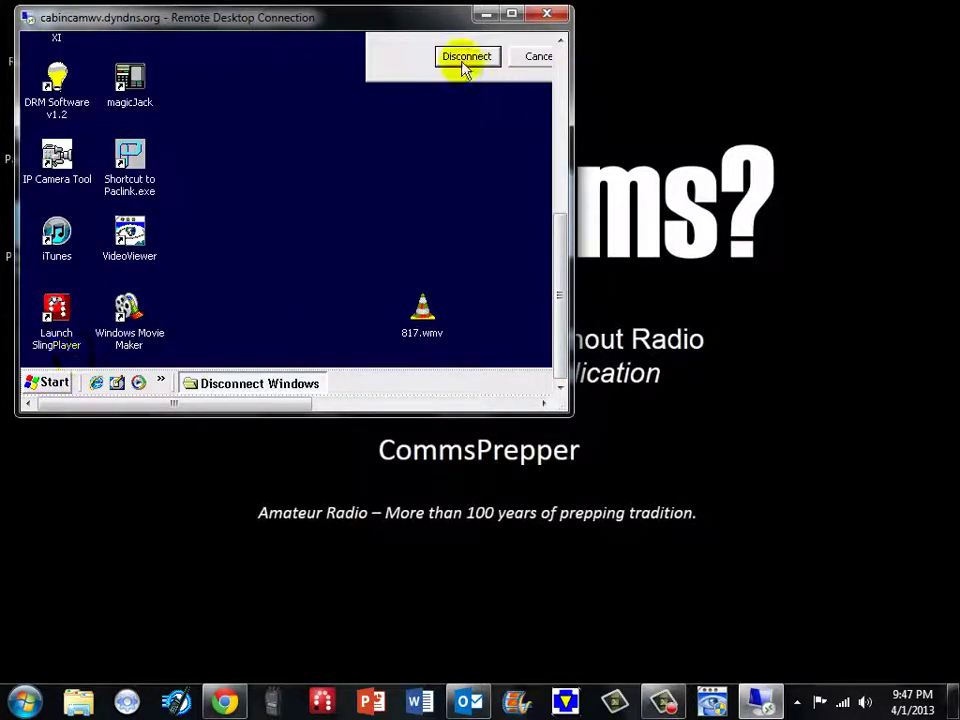
left_click(466, 58)
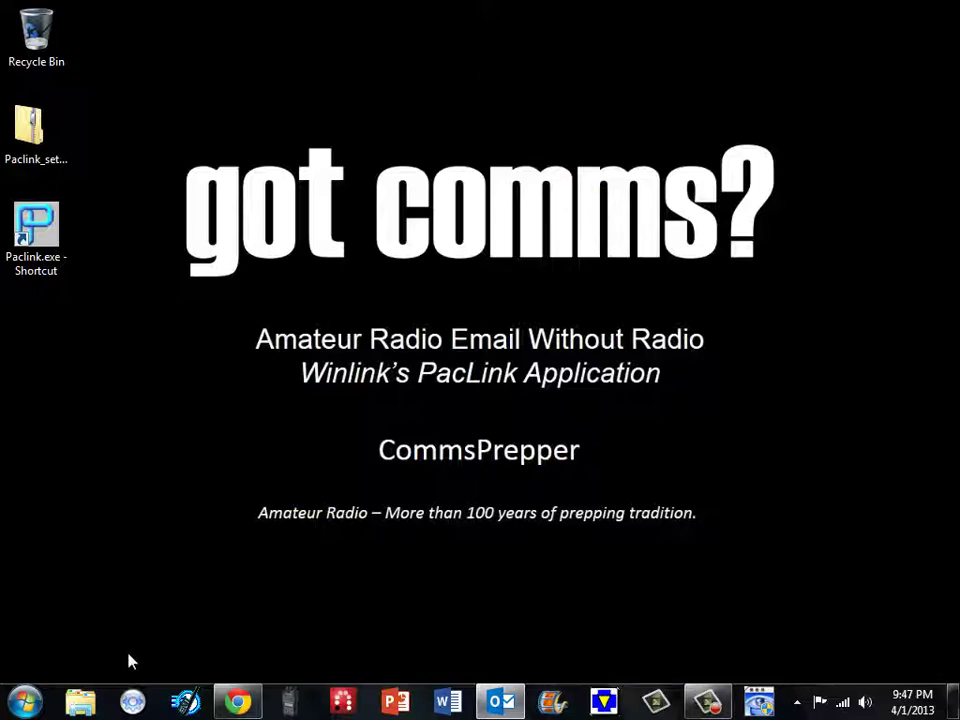
- Bring Chrome back and navigate from the Winlink Client Software page to the home page
left_click(238, 702)
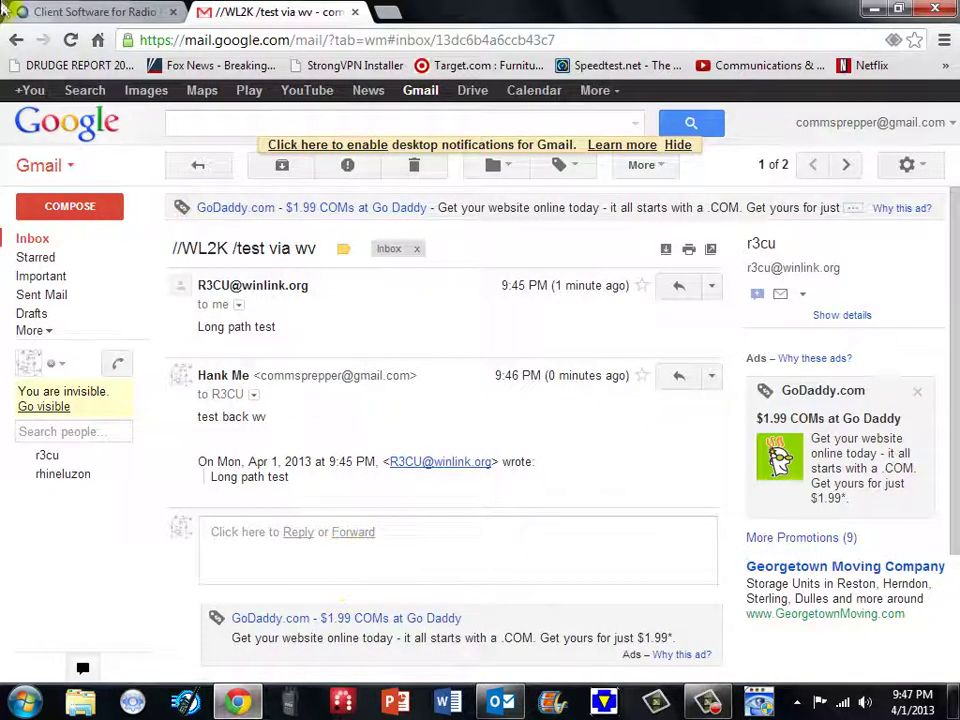
left_click(72, 12)
scroll(573, 349, "up", 20)
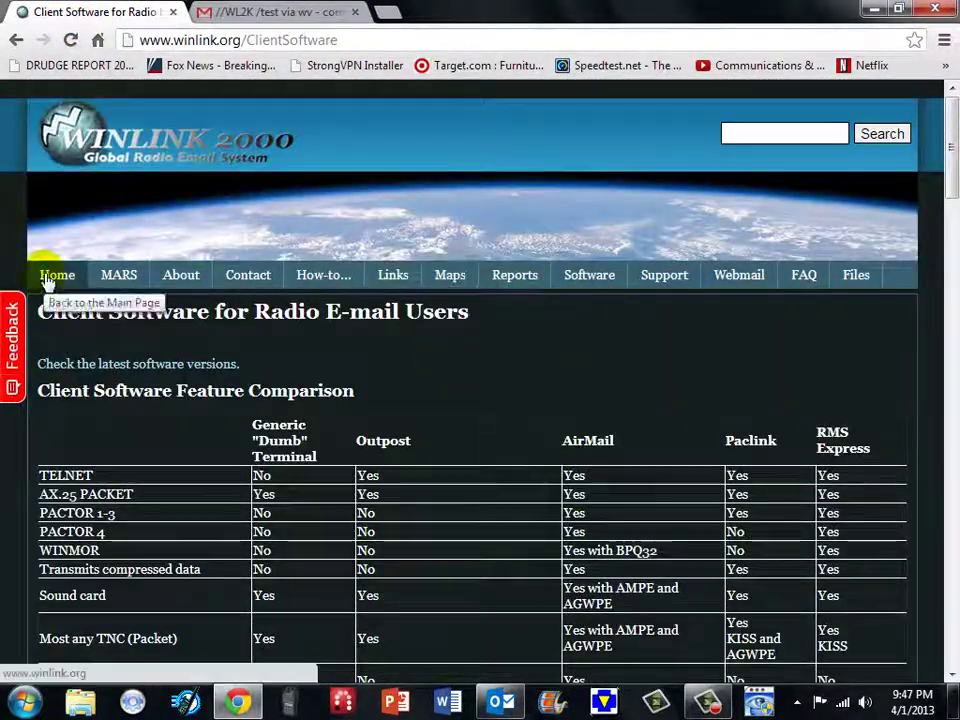
left_click(56, 280)
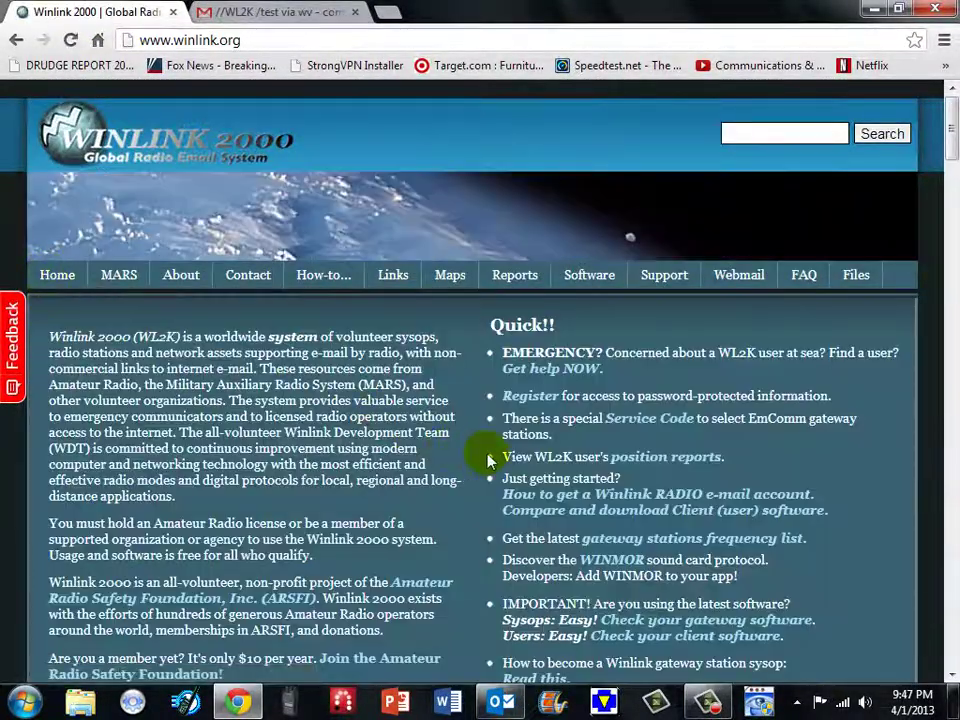